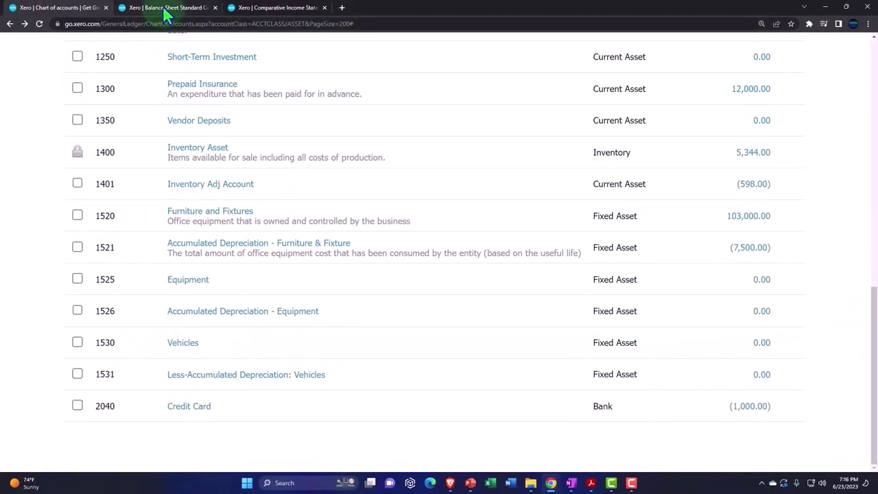
Refresh the Balance Sheet to check Total Fixed Assets of 95,500.00, then return to the chart of accounts
left_click(166, 10)
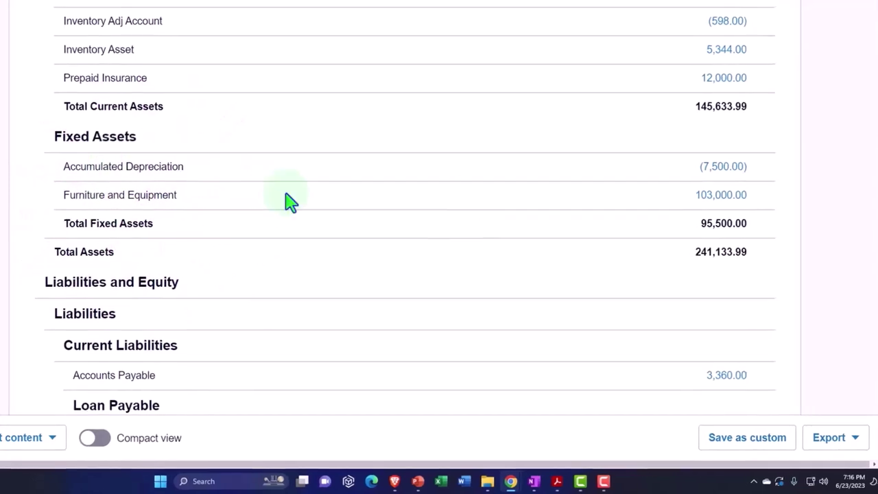
scroll(286, 199, "up", 6)
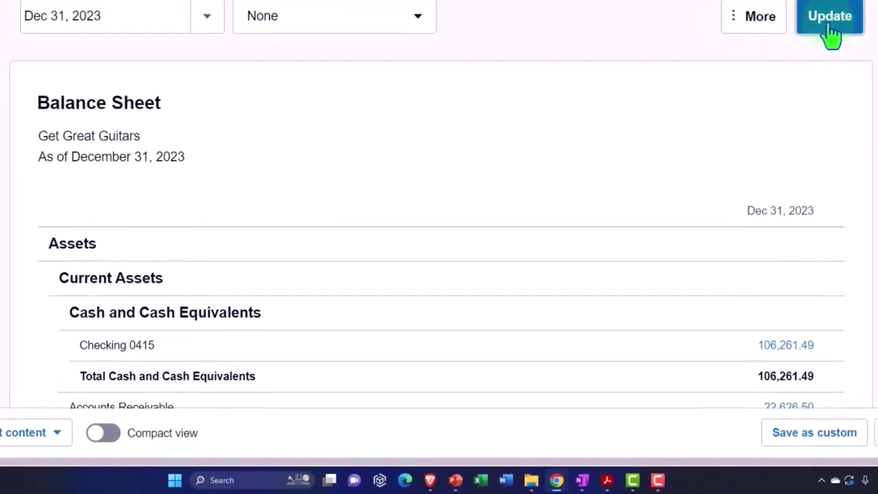
left_click(829, 20)
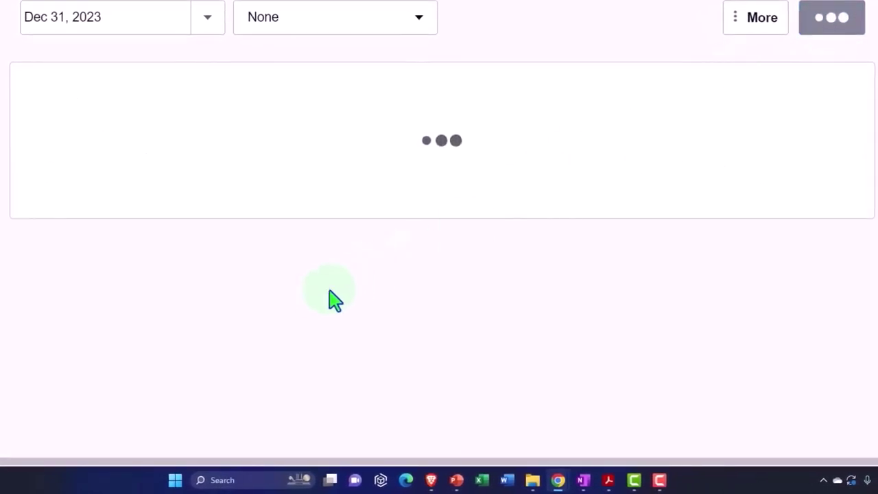
scroll(298, 308, "down", 5)
scroll(297, 300, "down", 1)
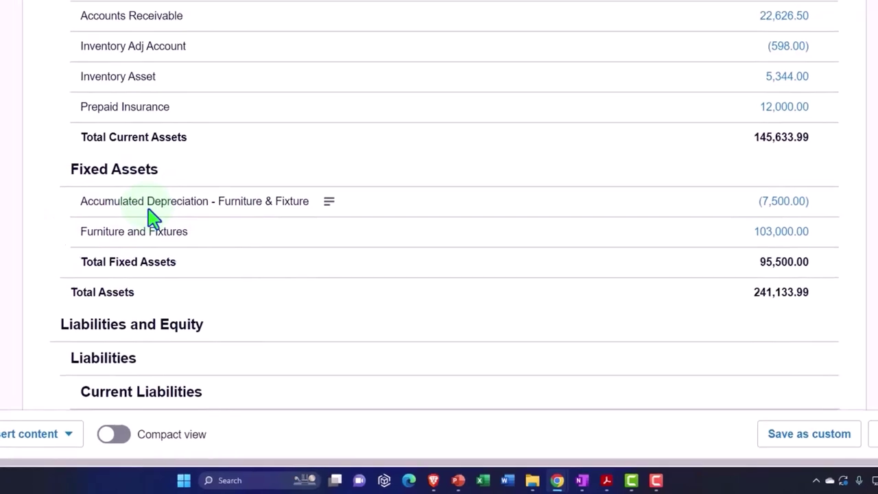
left_click(43, 8)
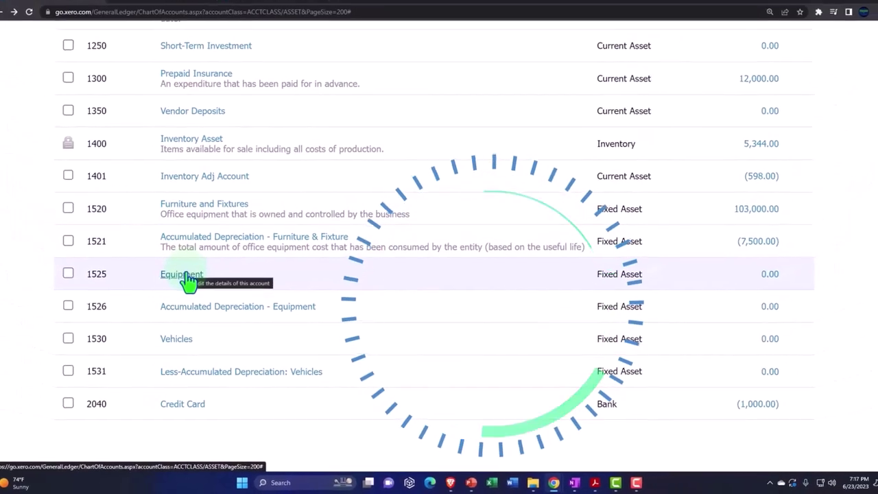
Compare Furniture and Fixtures with the 103,000 asset total in Depre.pdf, then minimise Acrobat
left_click(606, 483)
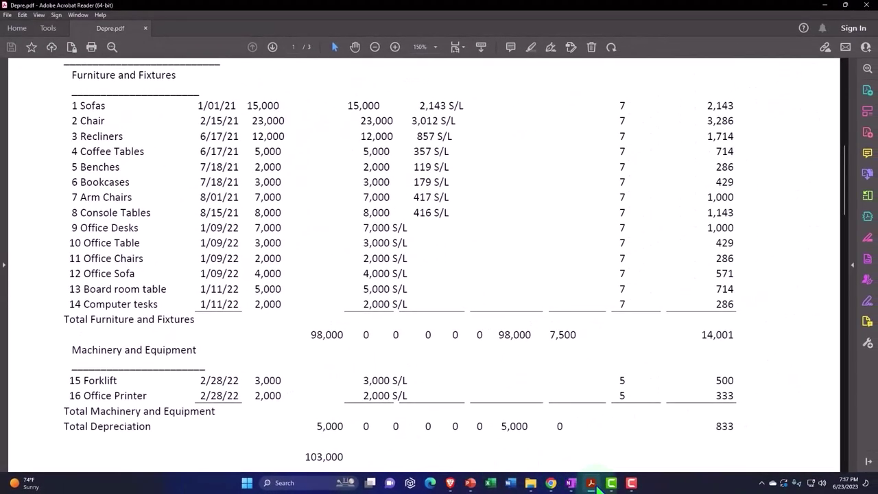
left_click(594, 484)
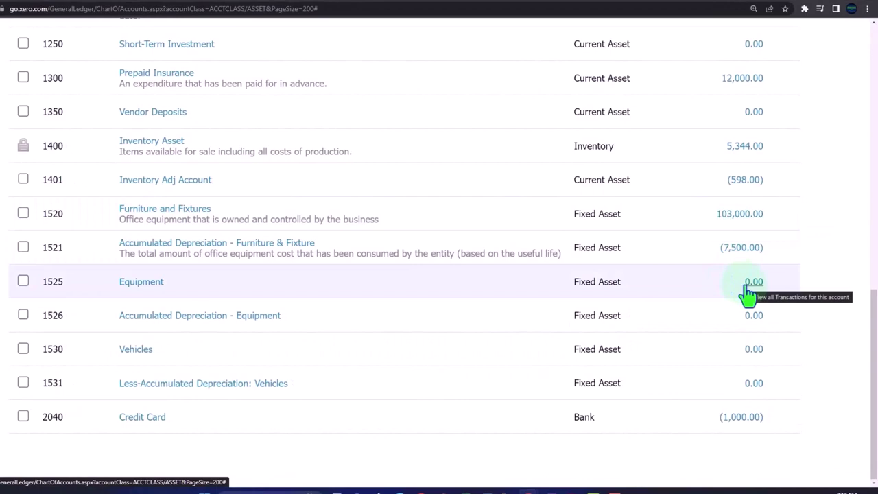
Find the Journal Report by searching 'journal' under Accounting > Reports and open it
scroll(757, 268, "up", 10)
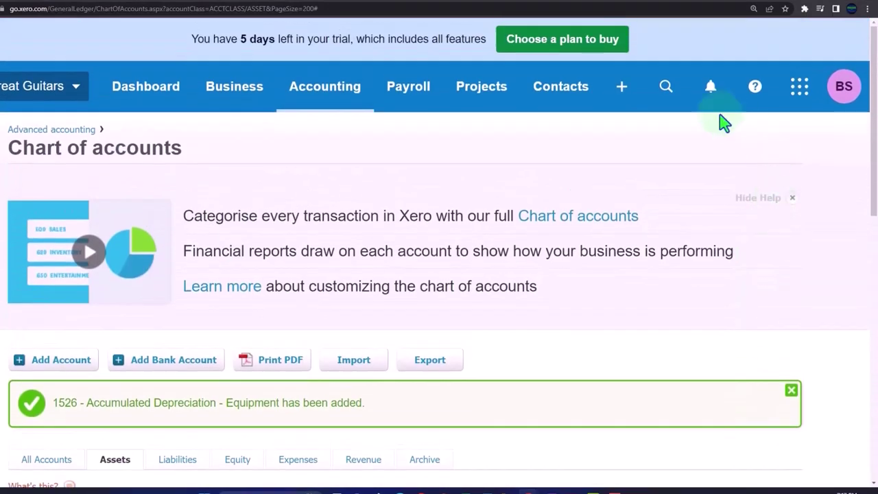
left_click(624, 96)
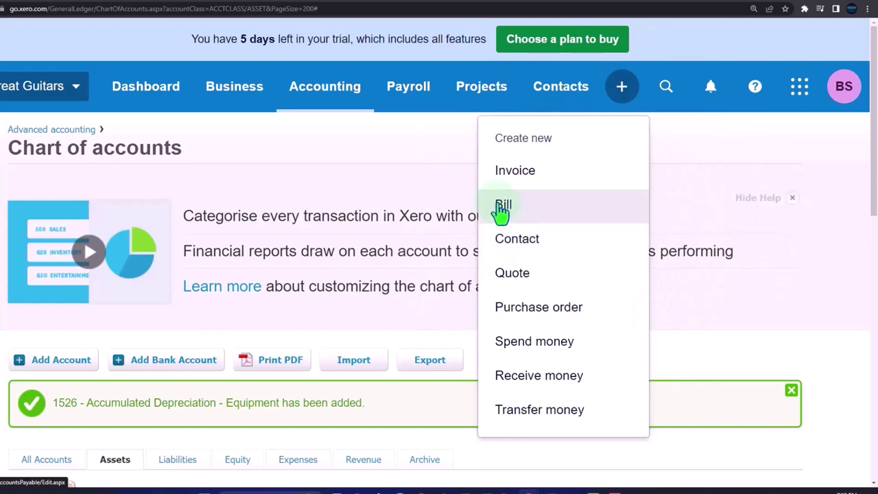
left_click(317, 107)
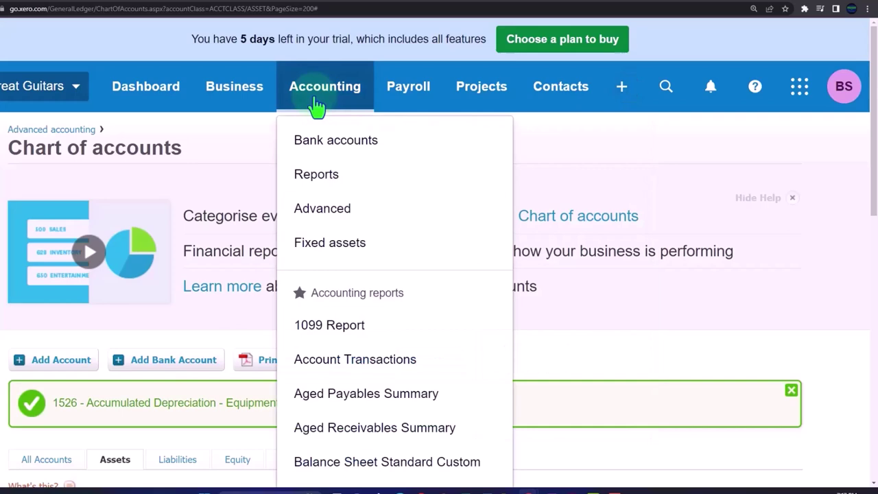
left_click(322, 179)
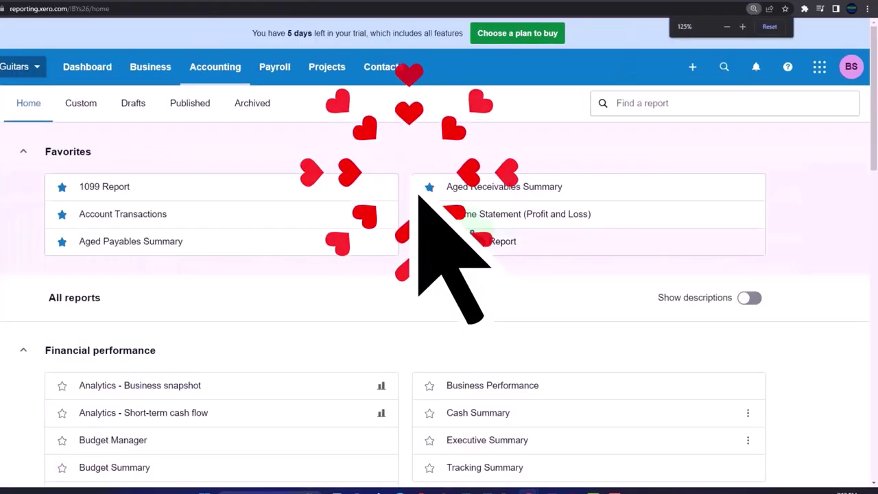
left_click(640, 103)
type("jo")
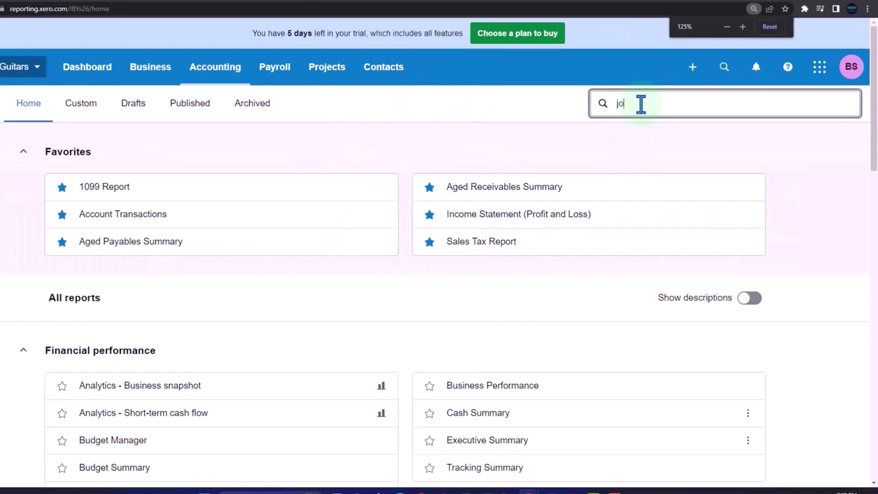
type("urnal")
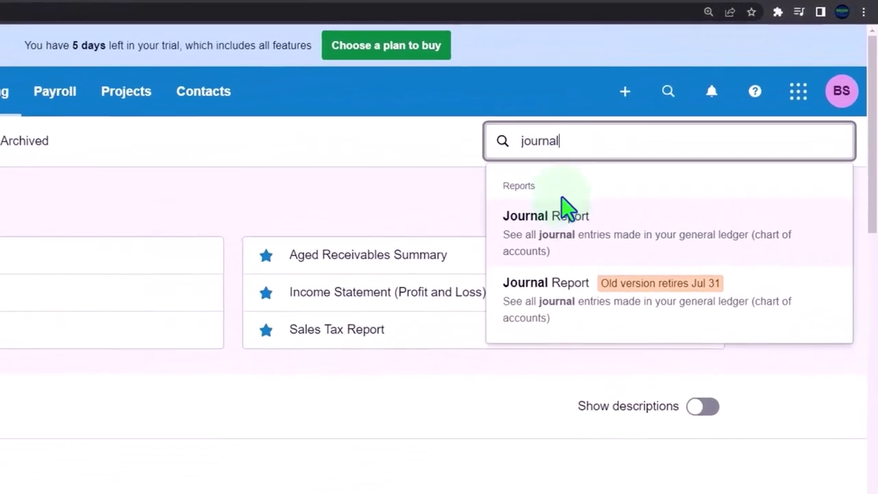
left_click(555, 240)
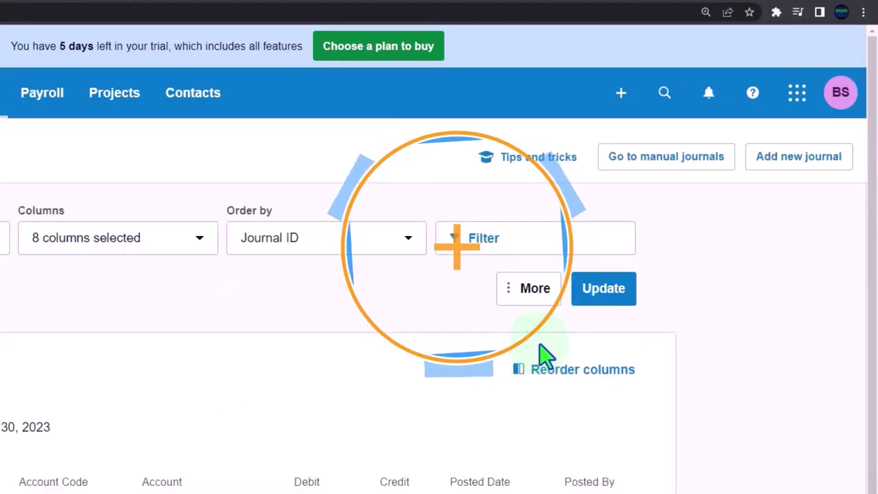
Start a new manual journal narrated 'Adjust fixed assets balances to match depre sched'
left_click(798, 164)
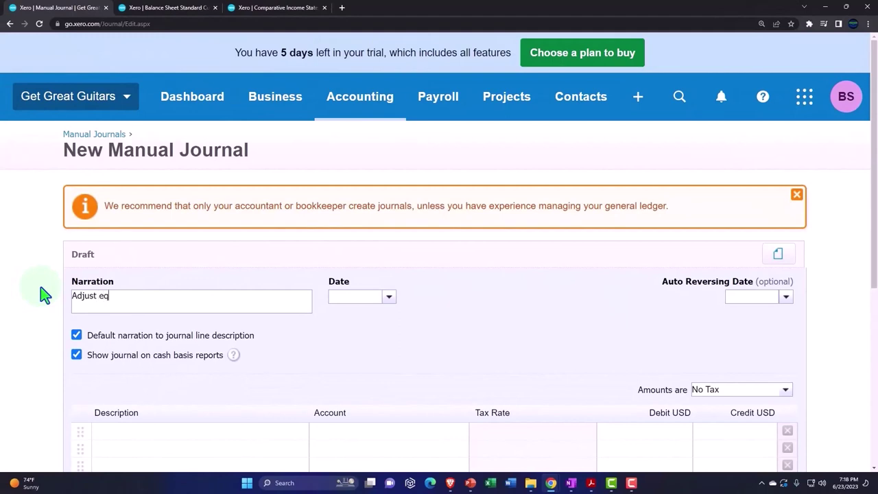
key("BackSpace")
key("BackSpace")
key("BackSpace")
type("fix")
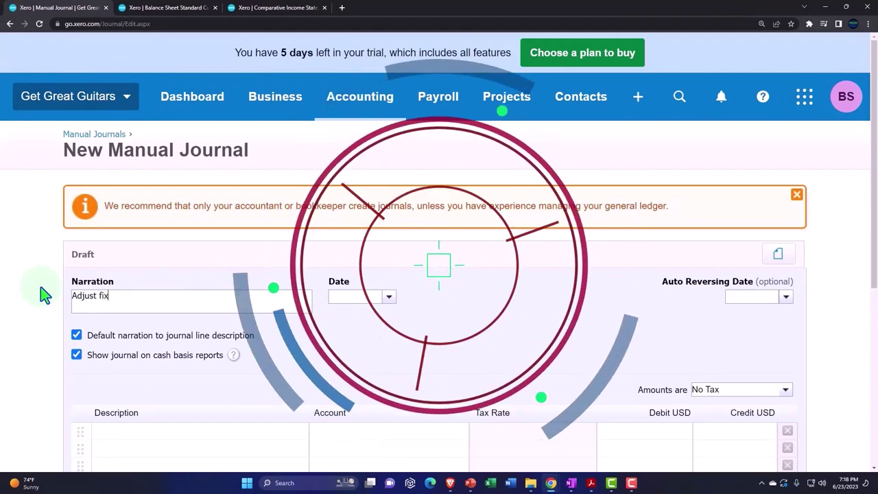
type("ed assets balances to ")
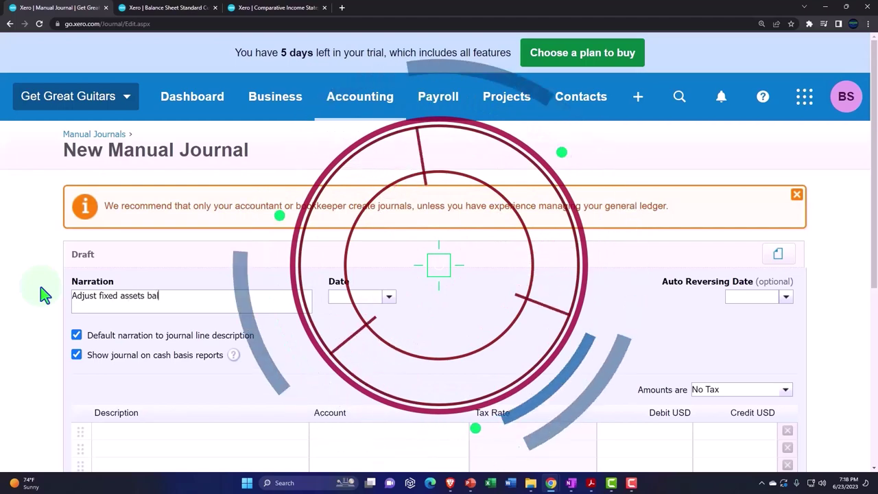
type("match ")
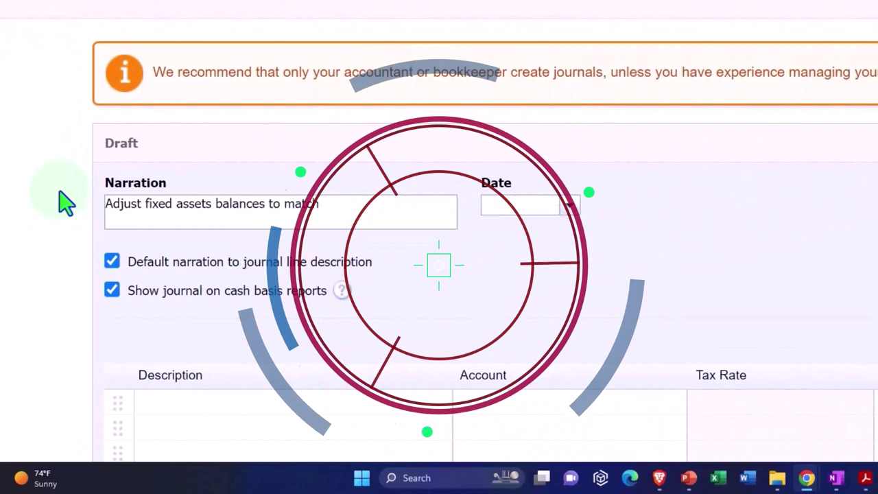
type("depre sched")
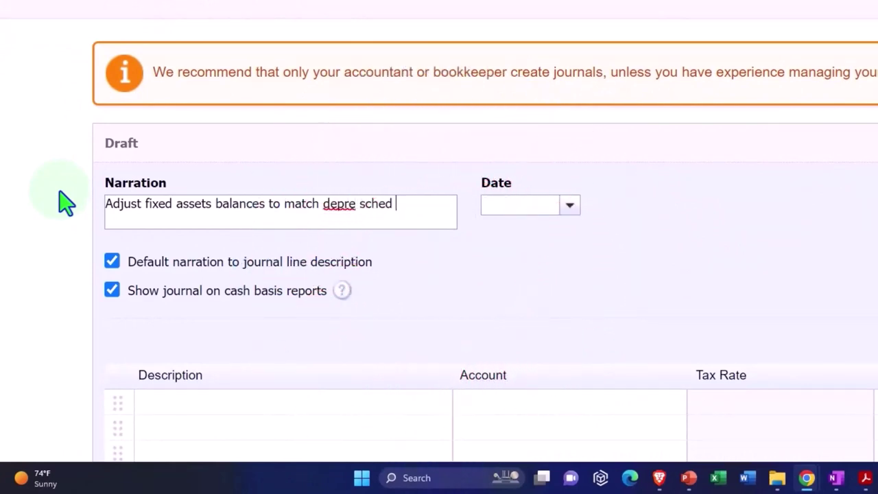
Date the journal Feb 28, 2023 and copy the narration into the first line's description
left_click(570, 206)
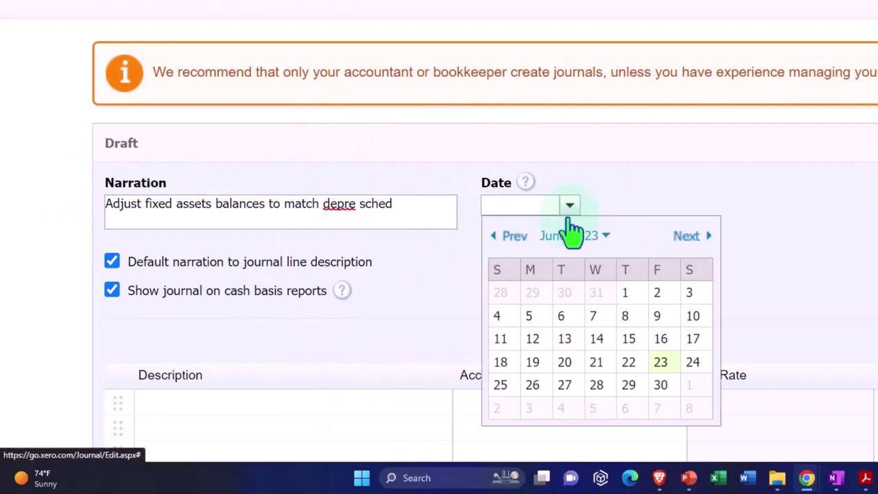
left_click(513, 241)
left_click(513, 242)
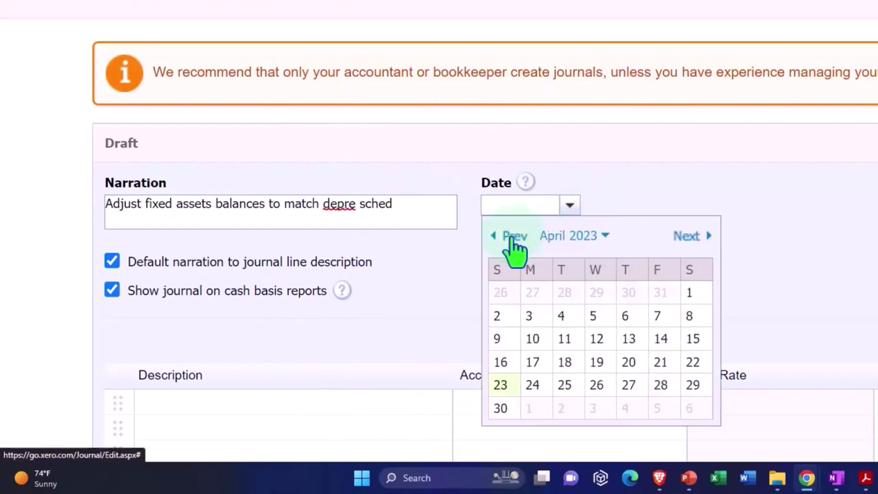
left_click(513, 242)
left_click(513, 242)
left_click(513, 241)
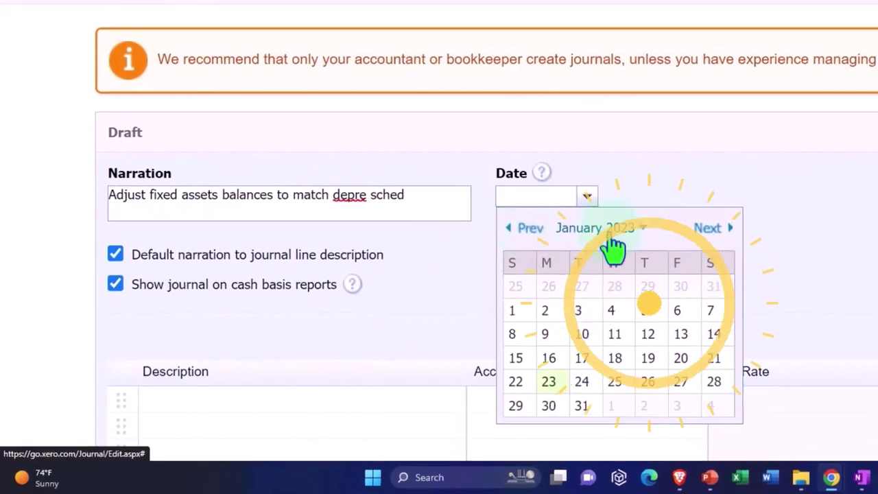
left_click(716, 237)
left_click(606, 376)
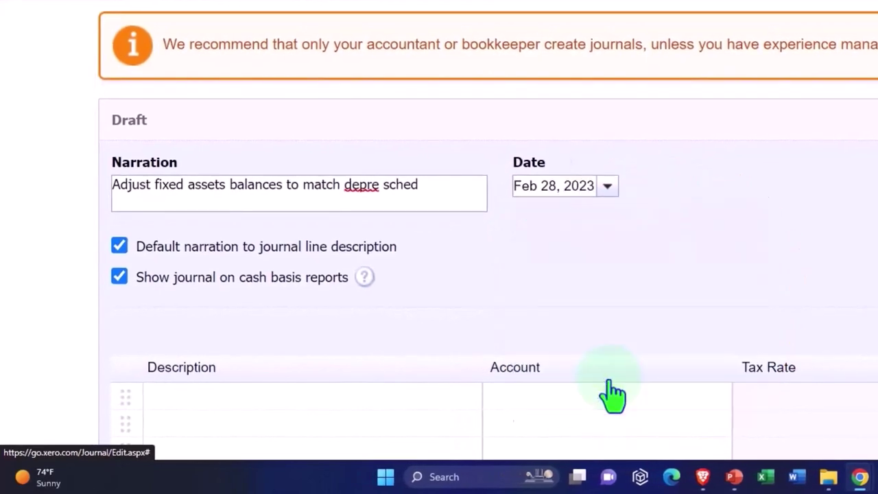
scroll(65, 200, "down", 3)
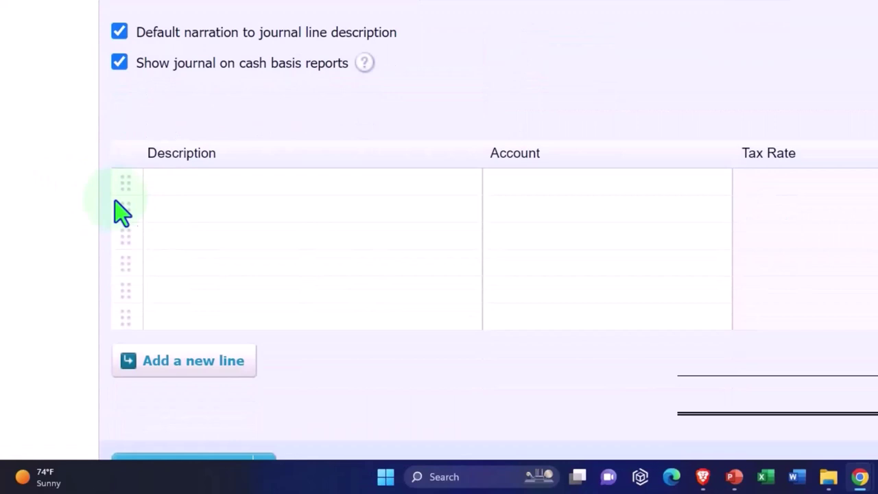
left_click(250, 184)
Post the journal debiting 1525 Equipment and crediting 1520 Furniture and Fixtures 5,000.00
key("Tab")
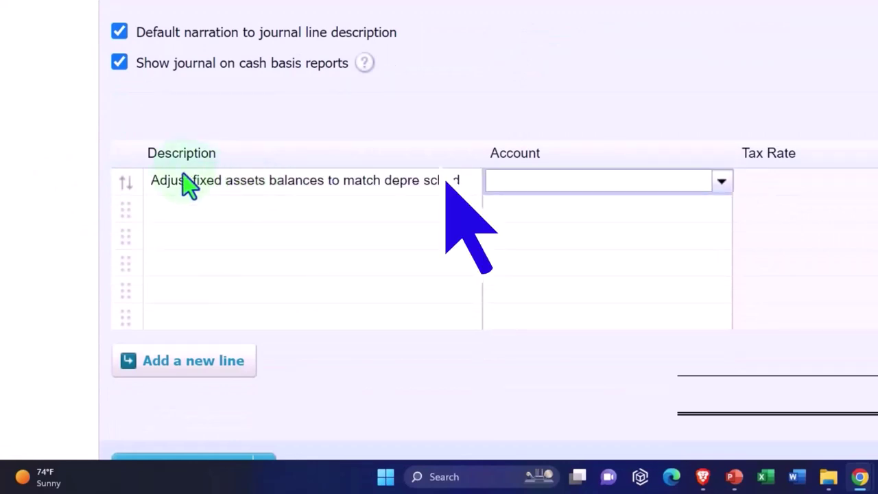
type("e")
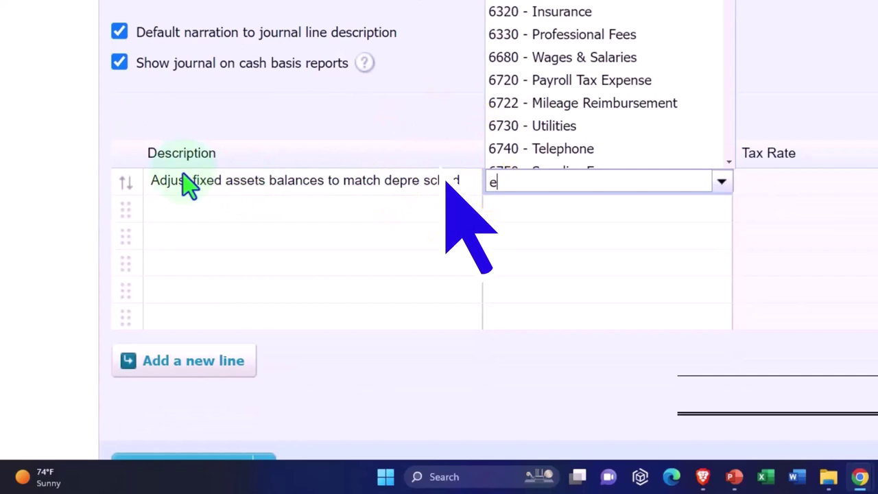
type("qu")
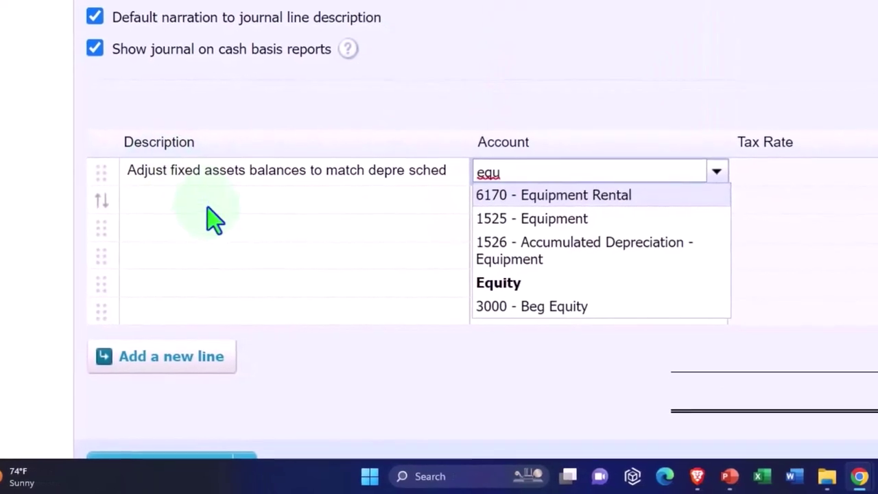
left_click(586, 220)
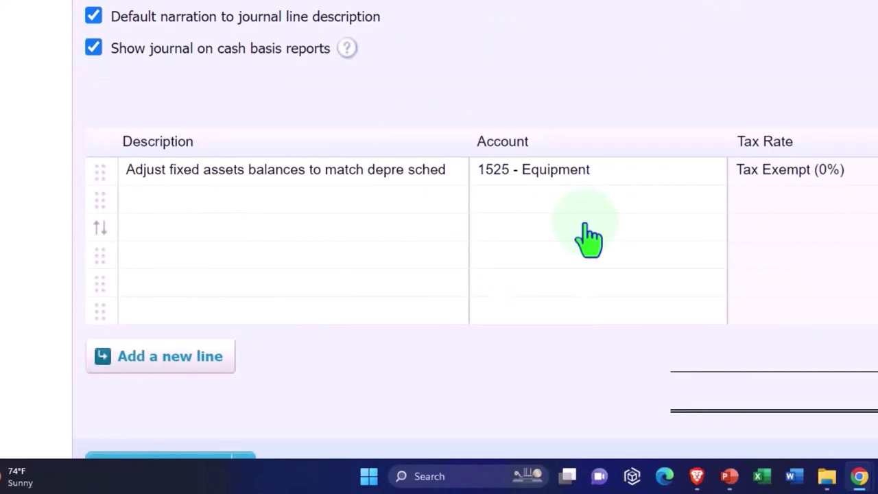
key("Tab")
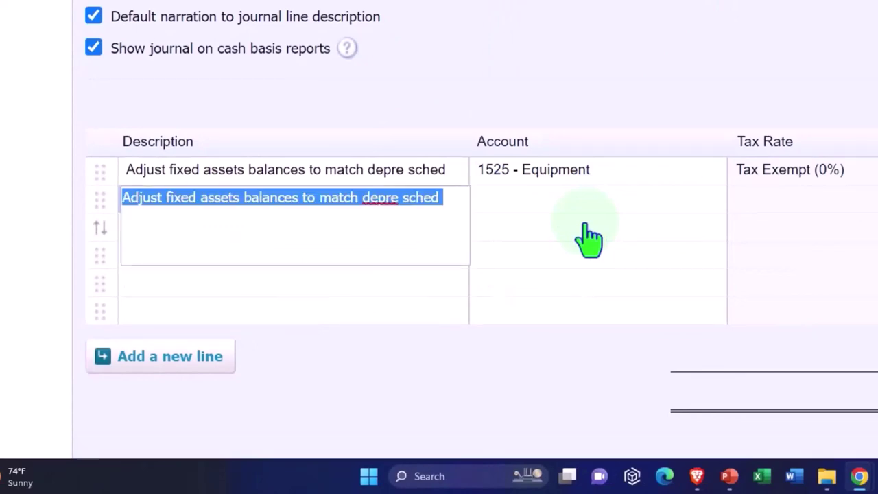
key("Tab")
type("fi")
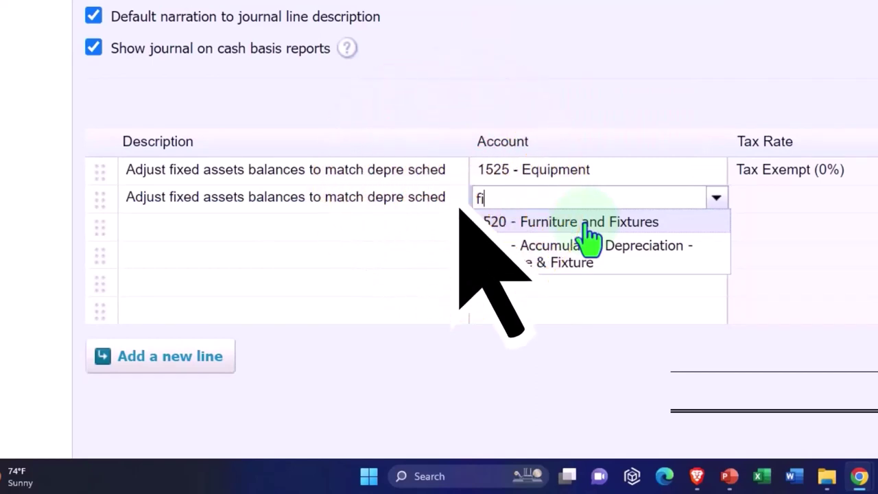
left_click(587, 226)
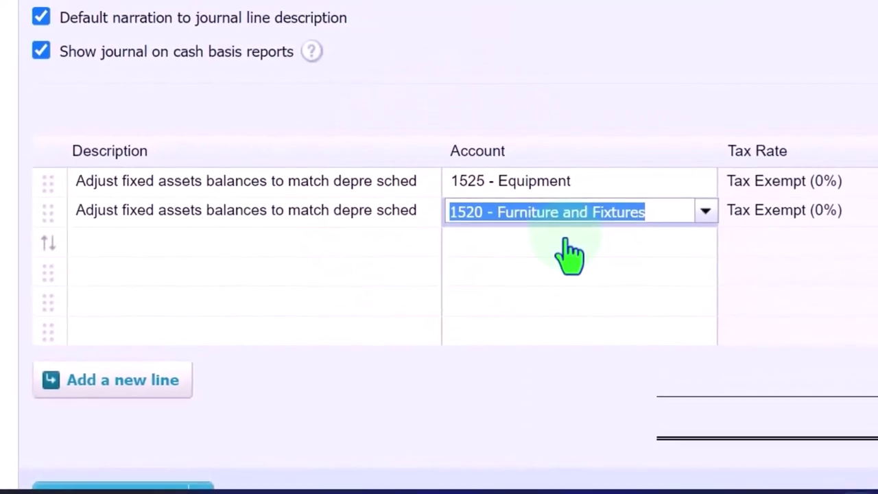
left_click(562, 253)
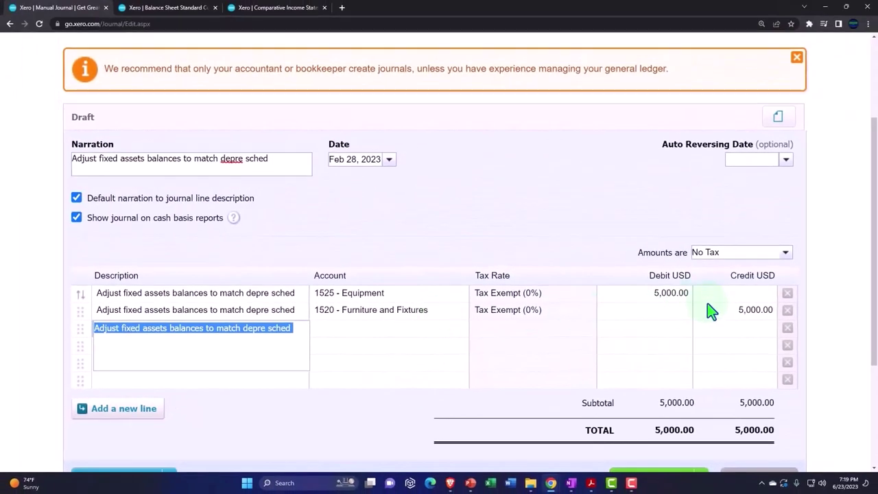
scroll(708, 305, "down", 1)
left_click(664, 391)
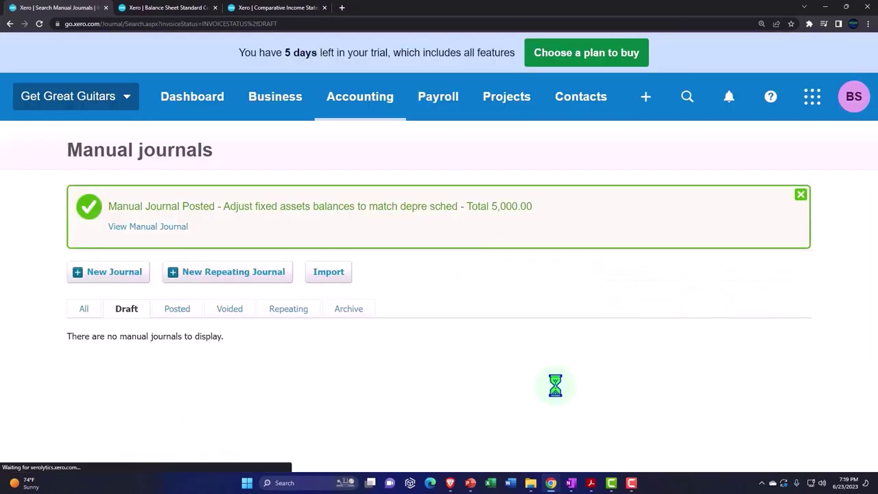
Rerun the Balance Sheet and zoom in to see Furniture and Fixtures 98,000.00, Equipment 5,000.00
left_click(174, 10)
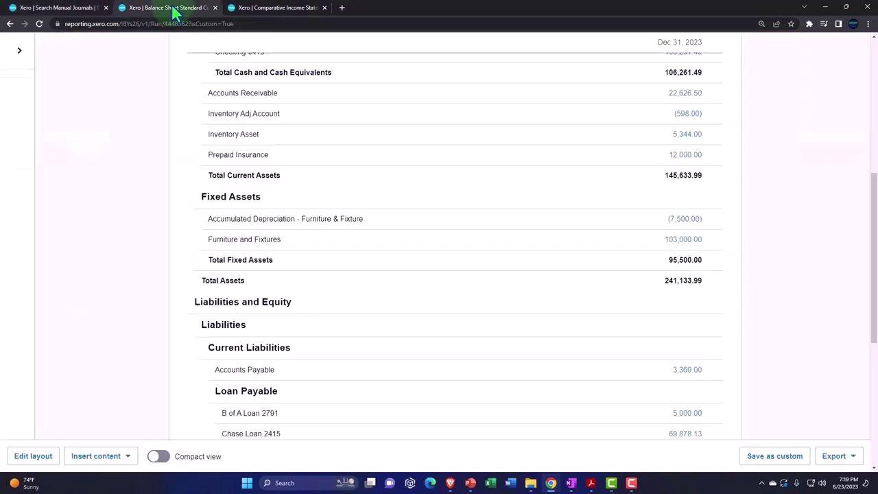
scroll(516, 276, "up", 5)
left_click(712, 179)
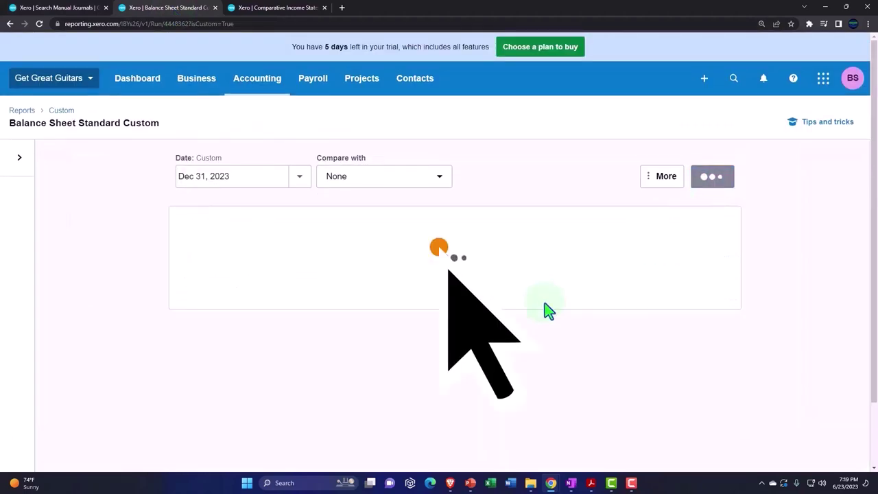
key("ctrl+plus")
key("ctrl+plus")
key("ctrl+plus")
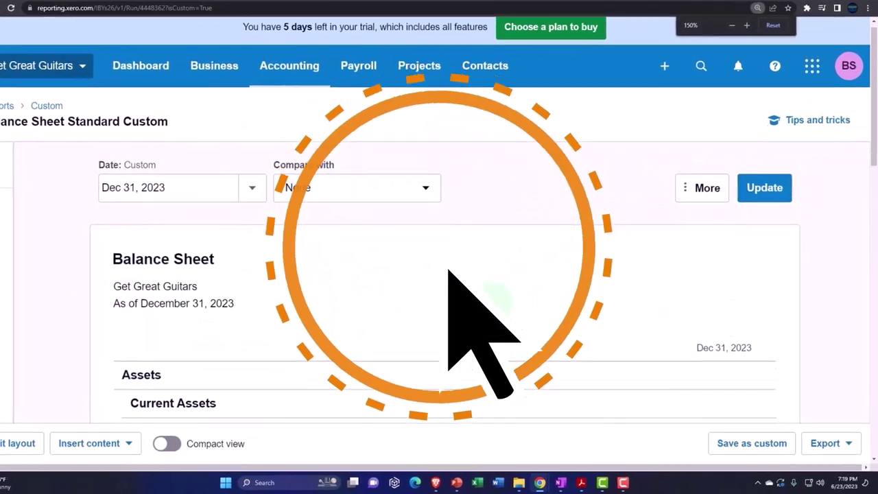
scroll(450, 274, "down", 4)
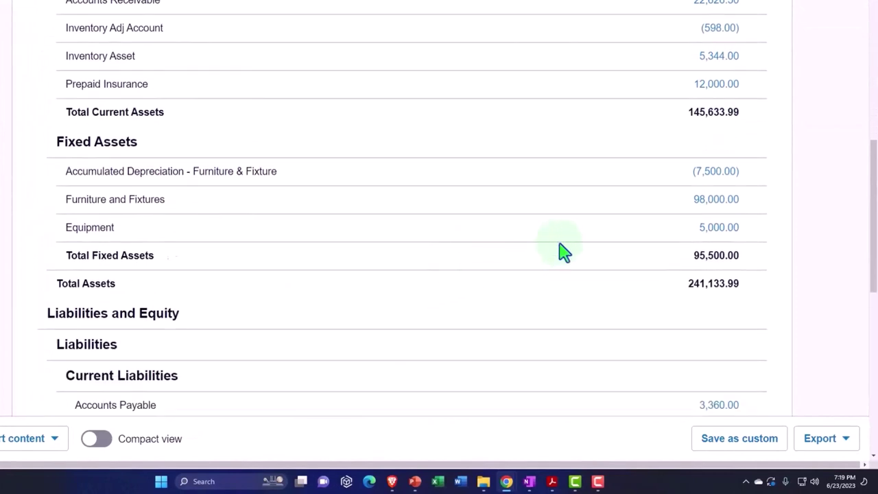
key("ctrl+plus")
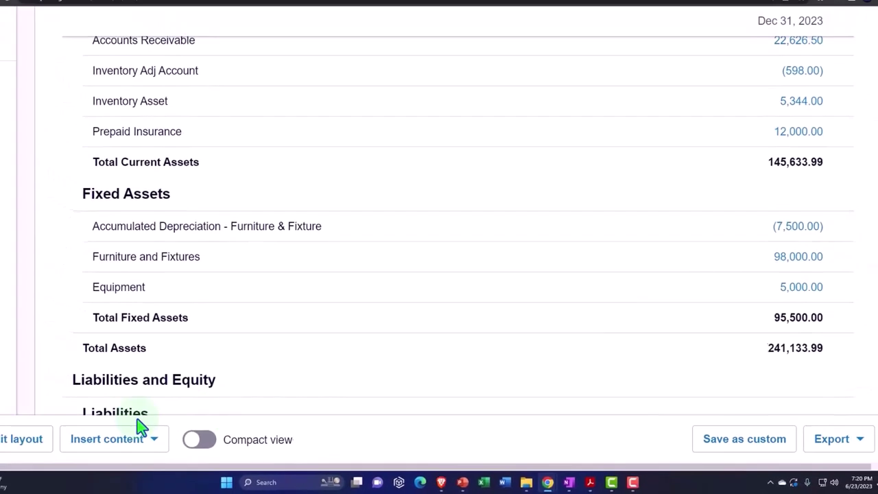
In the layout editor, group Furniture and Fixtures with its accumulated depreciation row
left_click(33, 442)
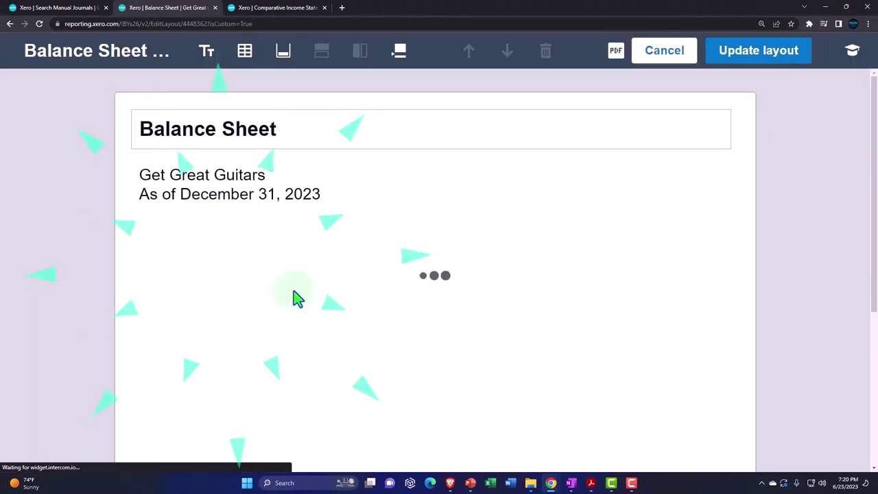
scroll(302, 300, "down", 6)
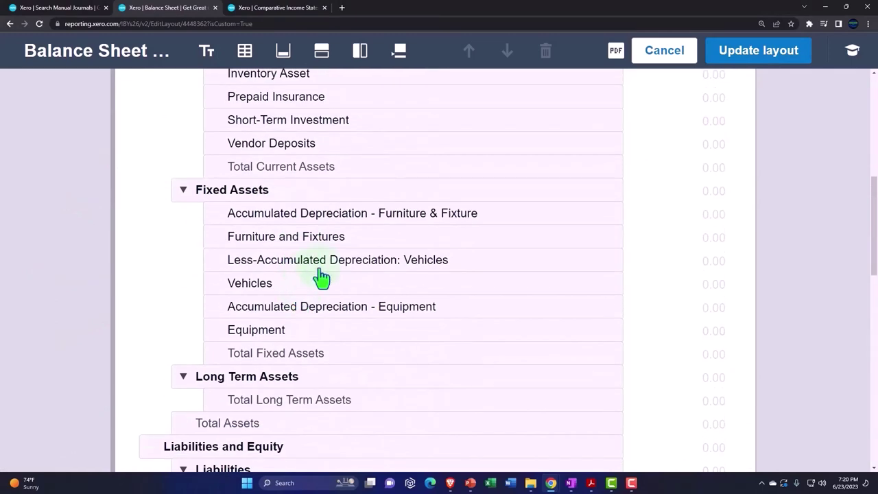
left_click(283, 214)
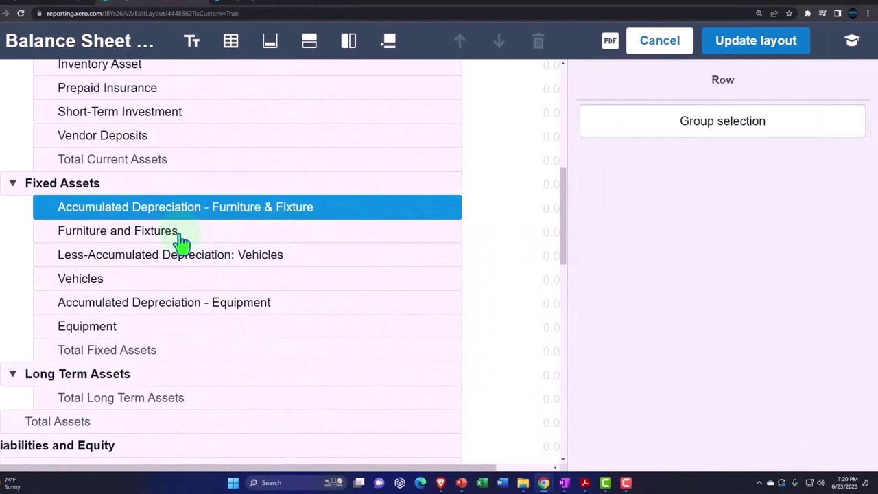
left_click(169, 233, "shift")
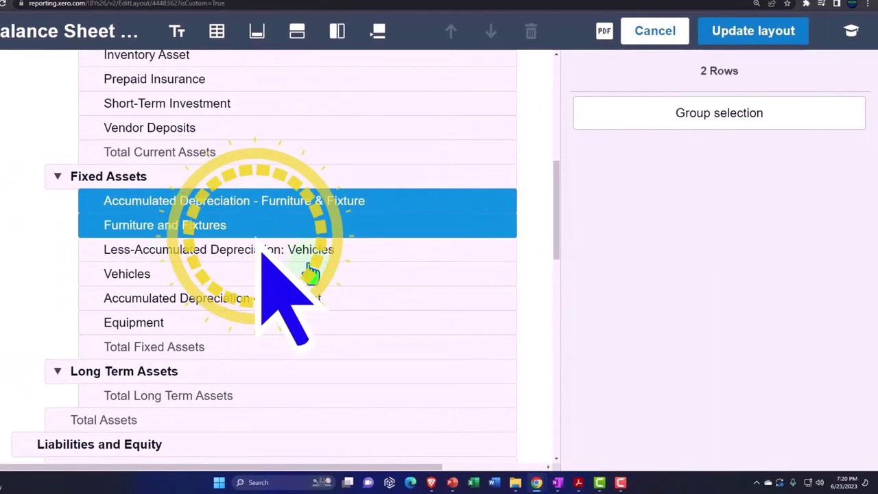
left_click(653, 130)
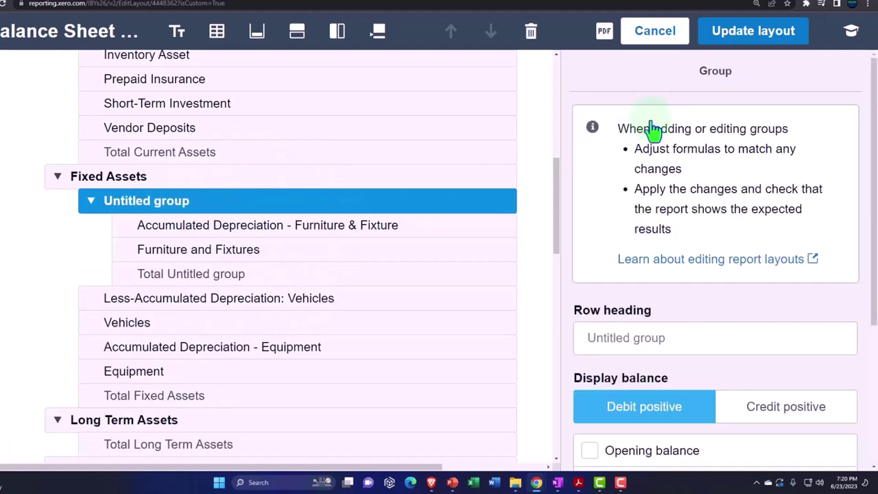
Name the group 'Furniture & Fixtures Book Value' and move the depreciation row below Furniture and Fixtures
scroll(646, 295, "down", 2)
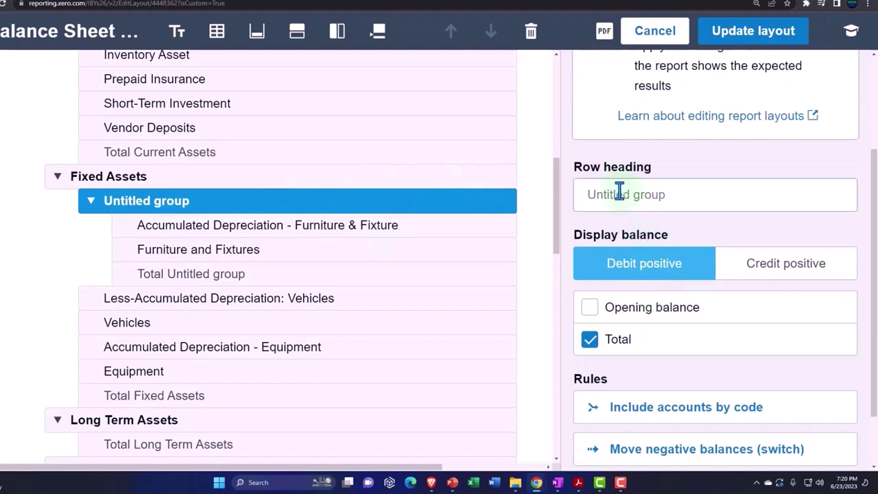
left_click(619, 192)
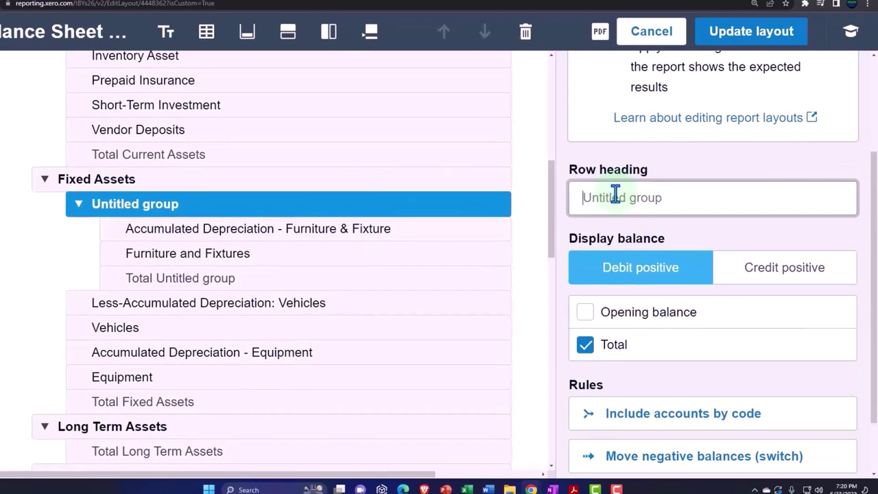
type("Furni")
type("ture & Fi")
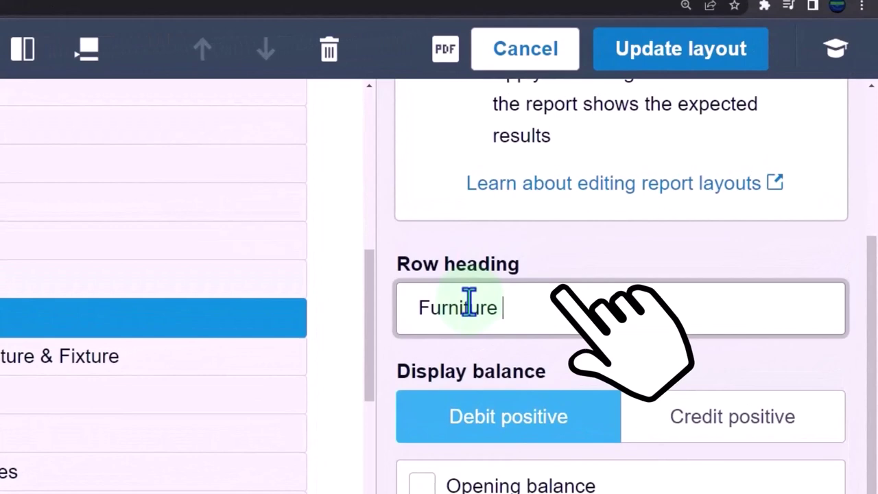
type("xtures Book Value")
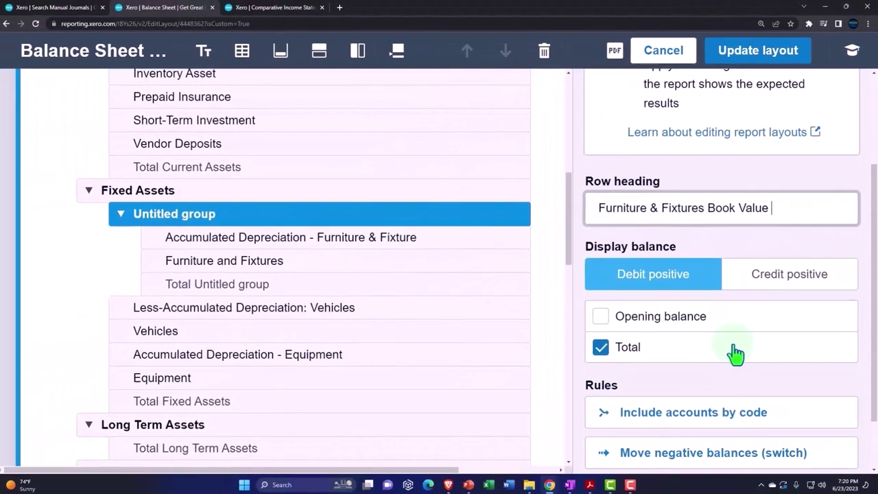
key("Tab")
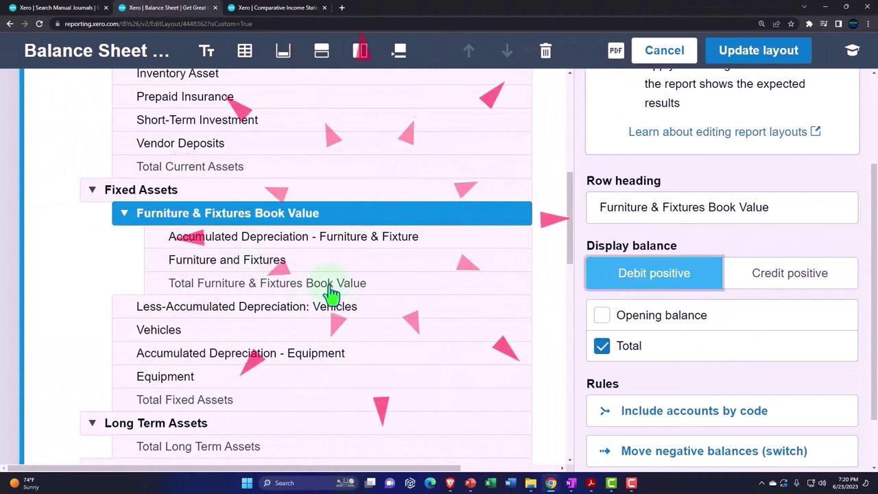
left_click_drag(173, 250, 175, 267)
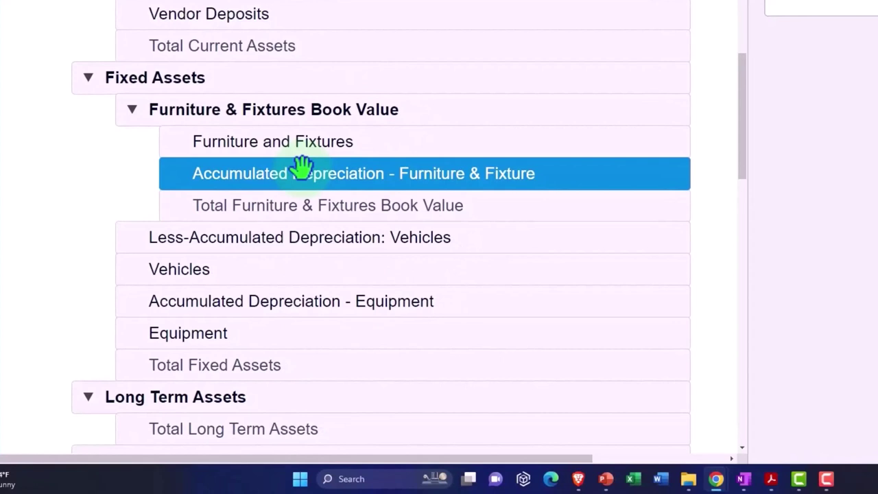
left_click(206, 237)
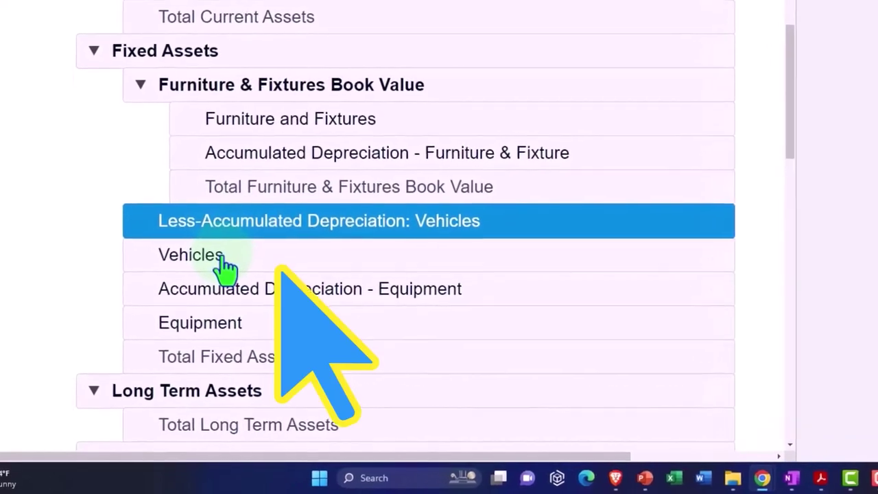
Group the two vehicle rows as 'Vehicles Book Value', with Vehicles above its accumulated depreciation
left_click(229, 251, "ctrl")
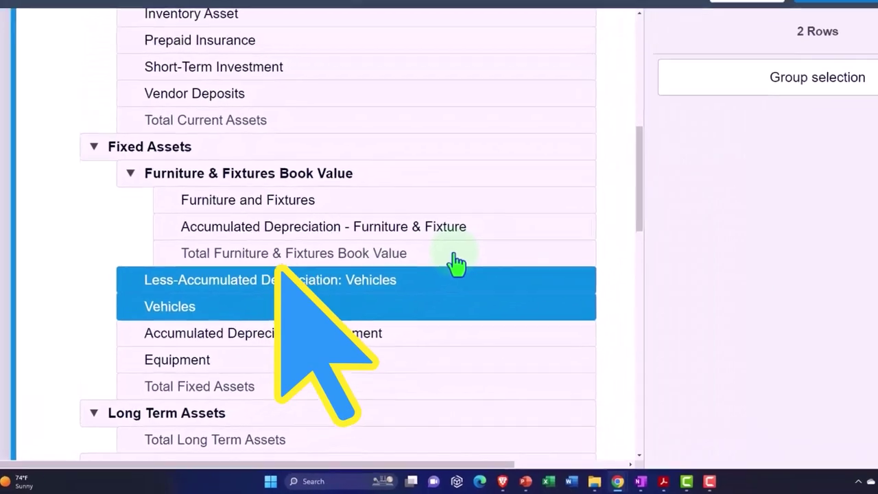
left_click(678, 143)
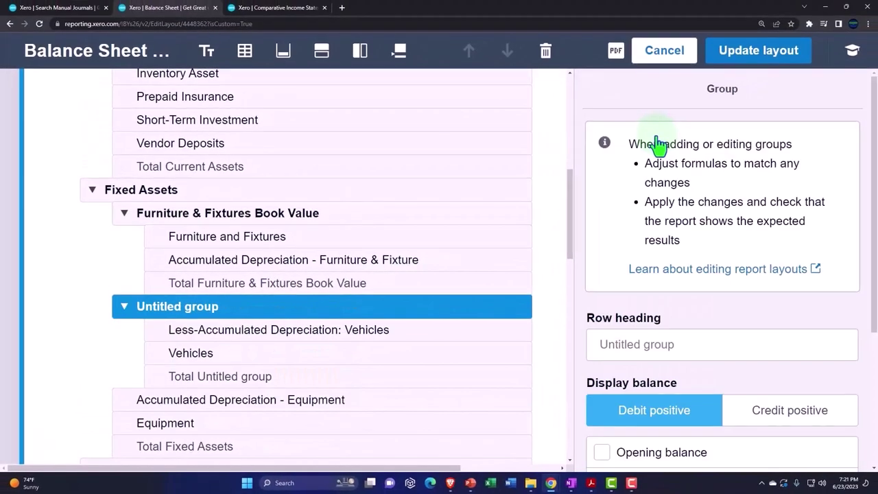
left_click(633, 344)
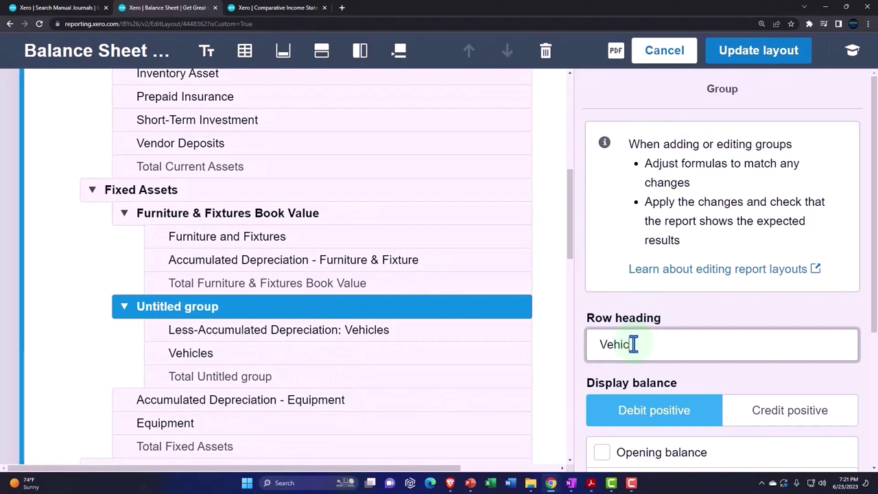
type("Vehicles ")
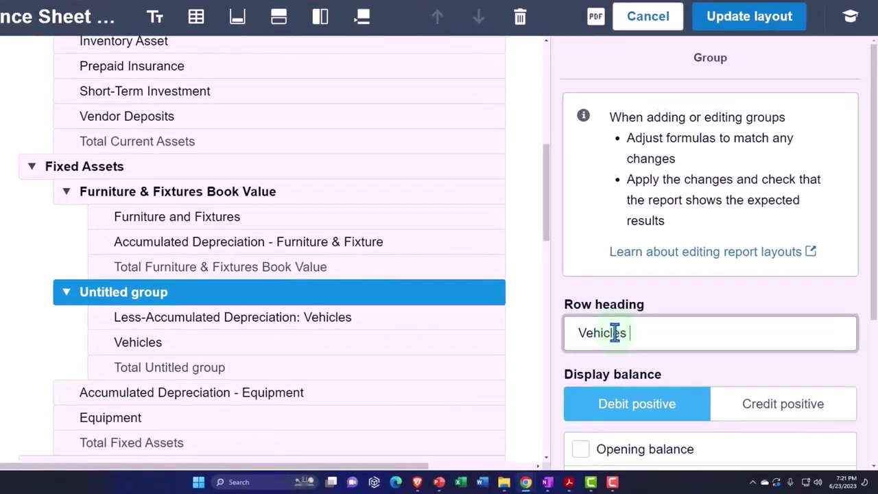
type("Book Value")
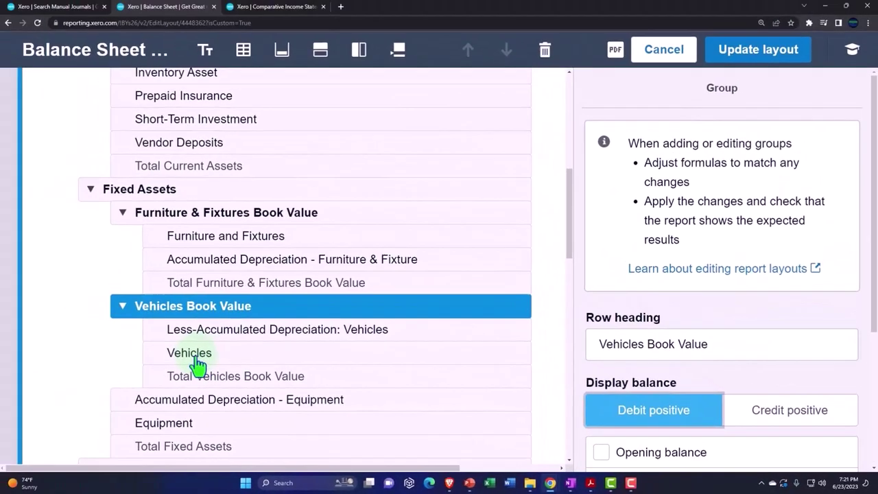
left_click_drag(141, 343, 146, 323)
left_click_drag(199, 336, 200, 331)
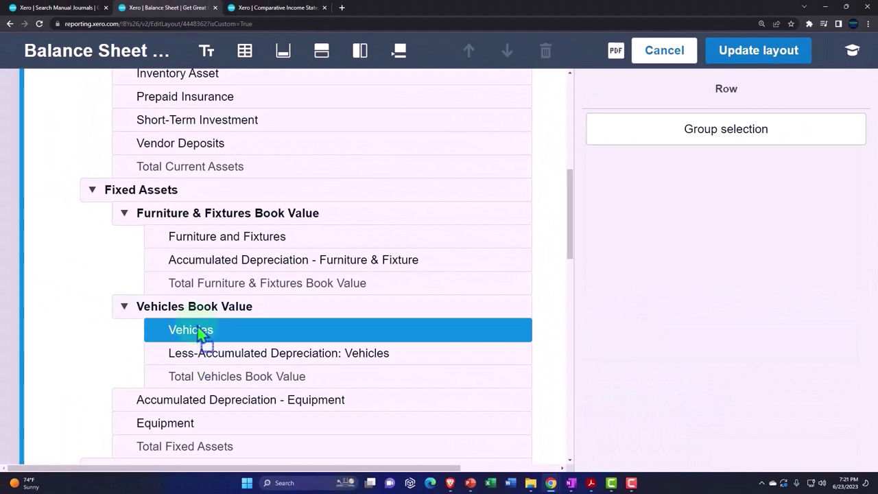
scroll(213, 336, "down", 1)
Group Equipment with Accumulated Depreciation - Equipment under the heading 'Equipment Book Value'
scroll(215, 343, "down", 1)
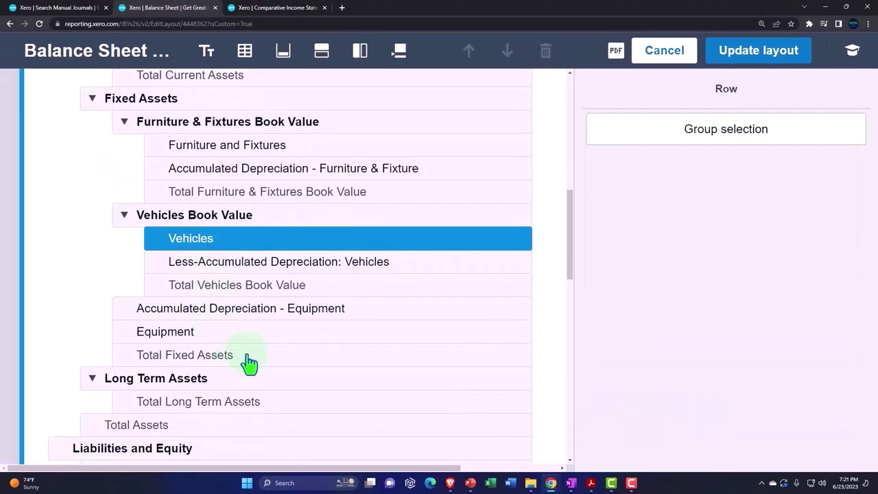
left_click(178, 309)
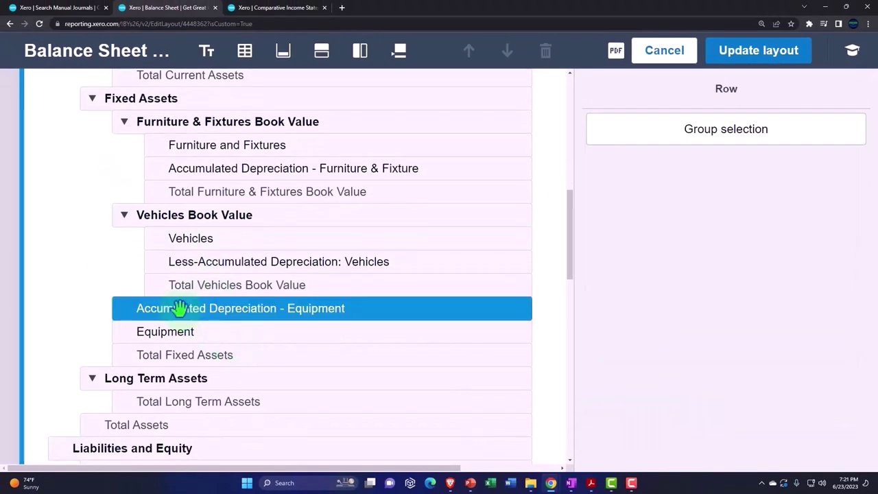
left_click(186, 334, "shift")
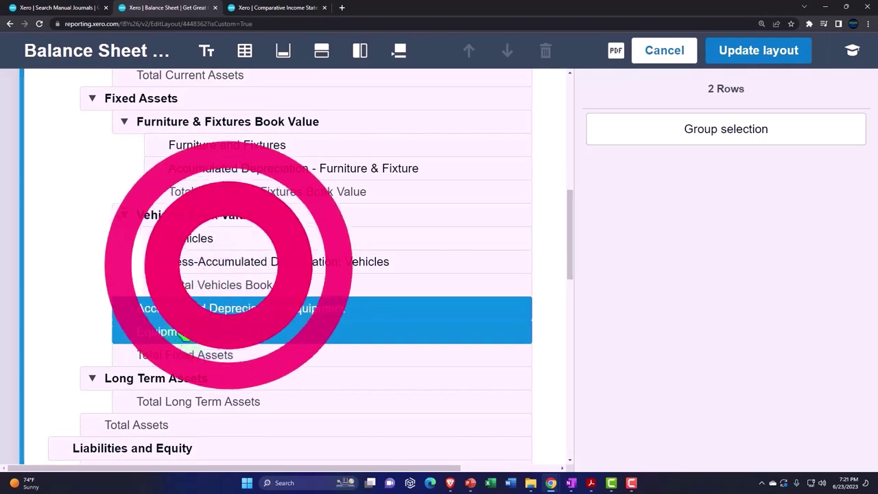
left_click(639, 130)
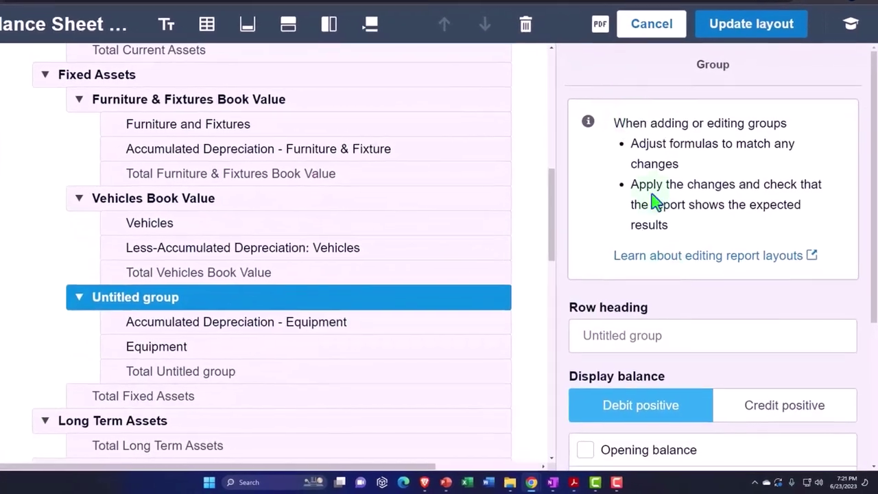
left_click(649, 328)
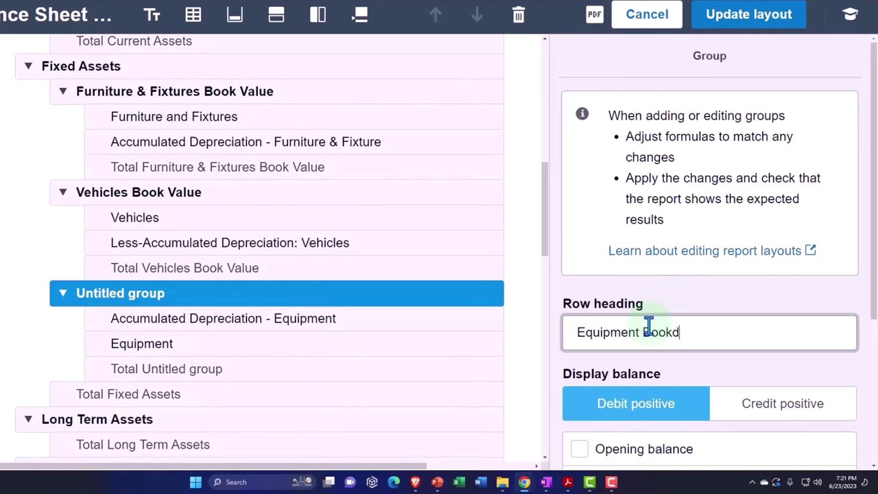
key("BackSpace")
key("BackSpace")
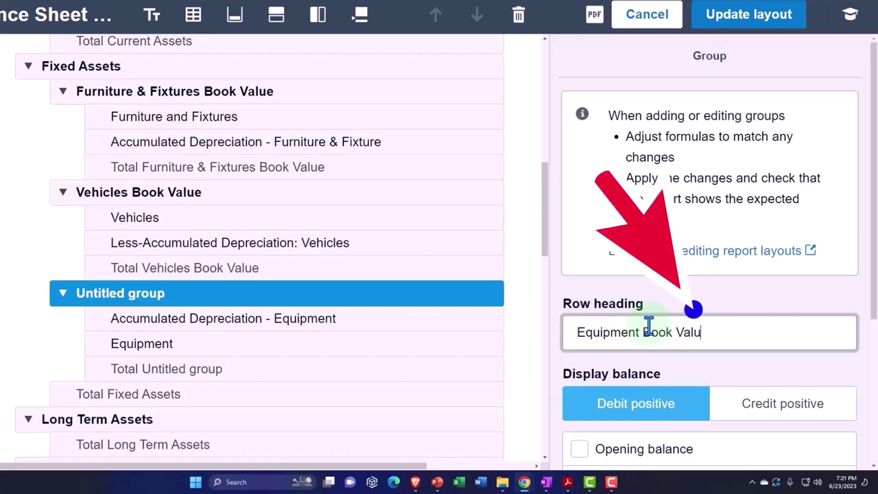
type("e")
key("Tab")
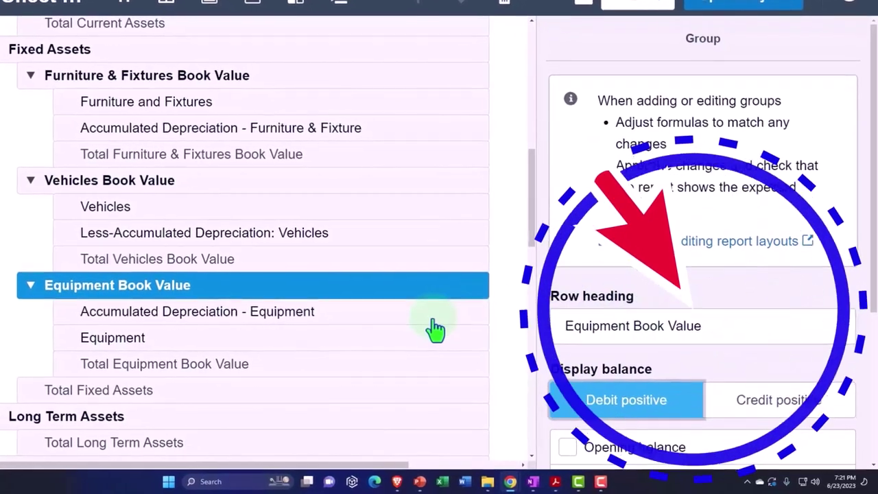
scroll(435, 330, "down", 3)
scroll(431, 329, "up", 3)
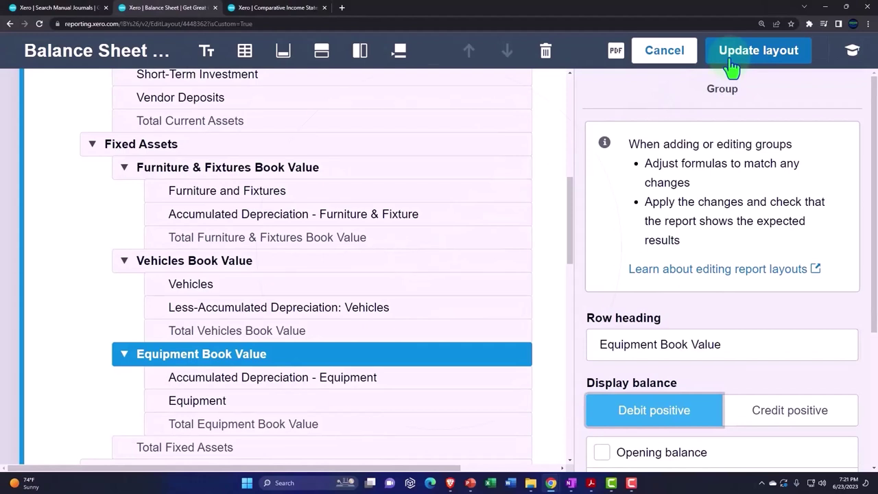
Apply the new layout and review Fixed Assets: Furniture & Fixtures 90,500.00, Equipment 5,000.00
left_click(731, 60)
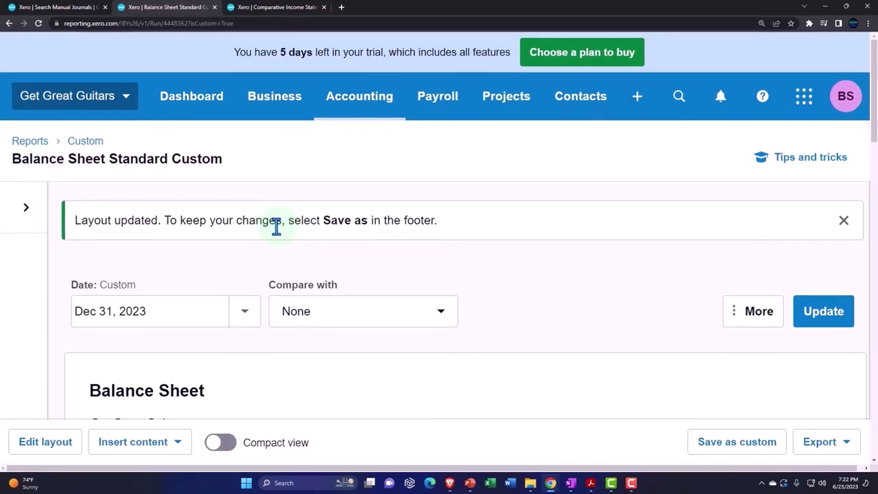
scroll(268, 221, "down", 2)
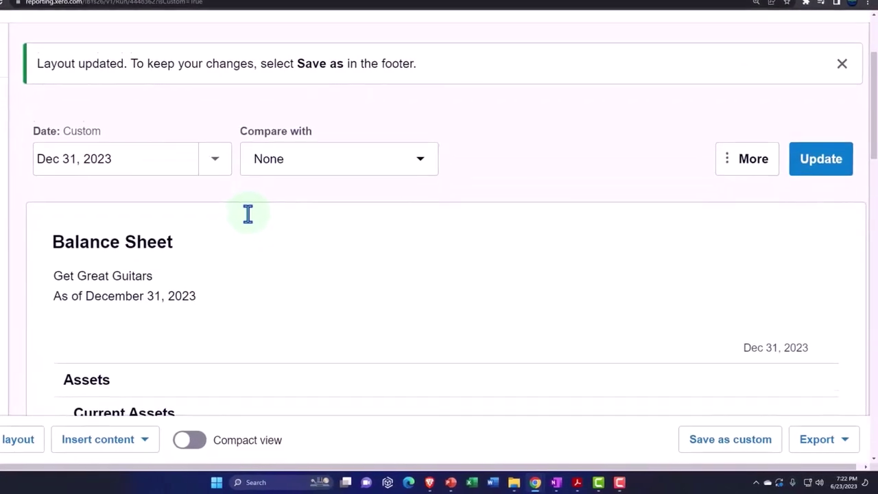
scroll(248, 214, "down", 8)
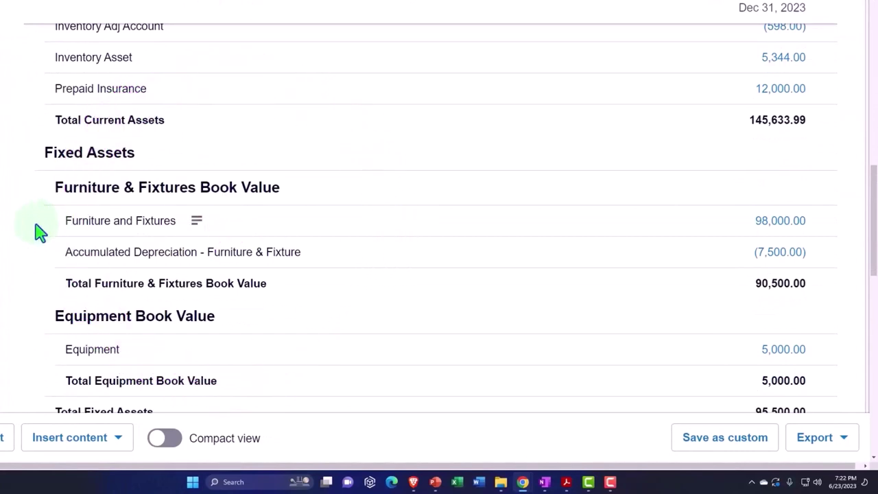
scroll(40, 232, "down", 1)
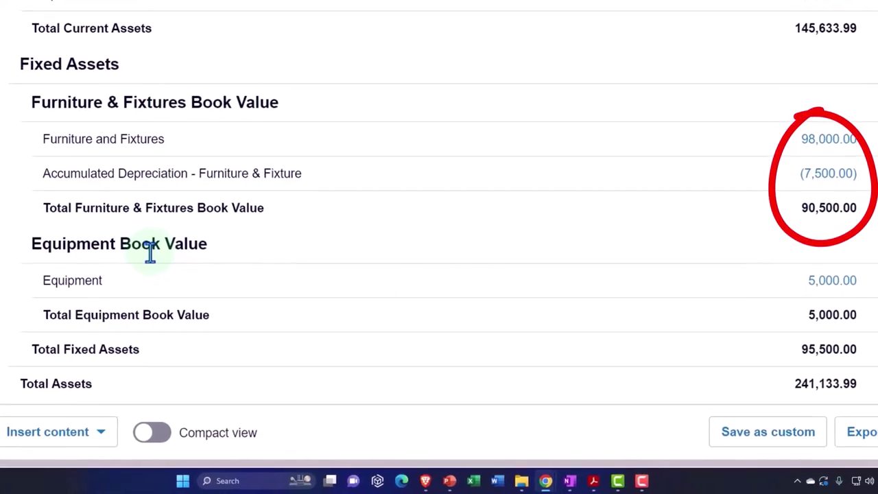
mouse_move(147, 284)
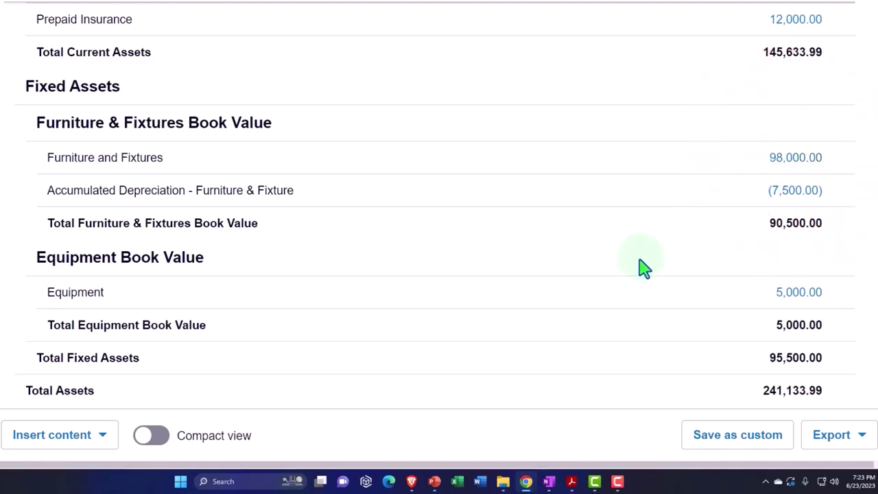
Save the report as custom 'Balance Sheet Standard Custom' and check Total Fixed Assets of 95,500.00
scroll(641, 268, "up", 8)
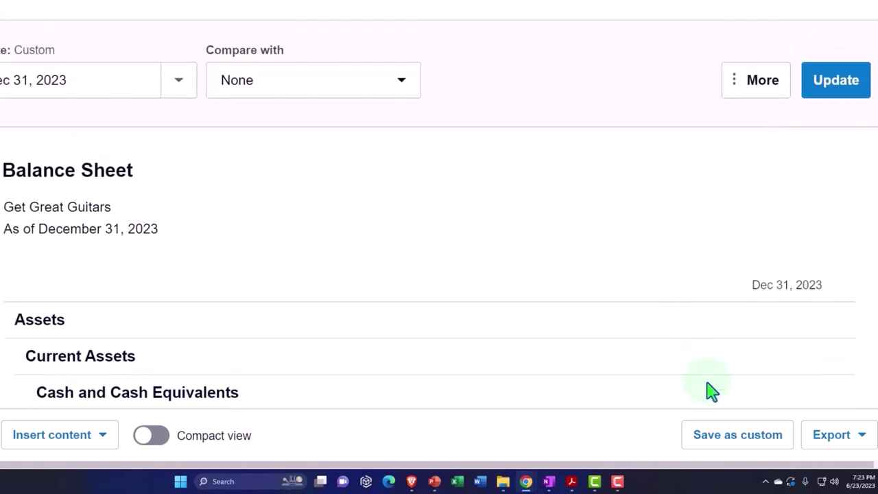
left_click(725, 439)
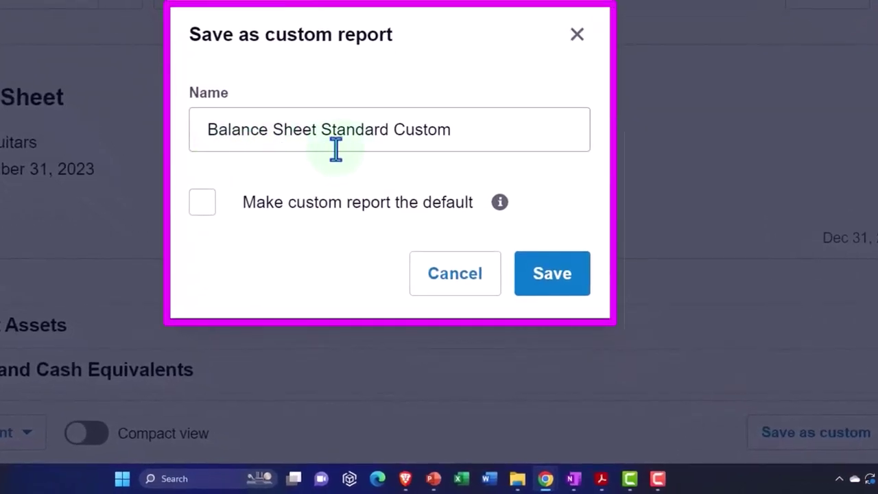
left_click(552, 274)
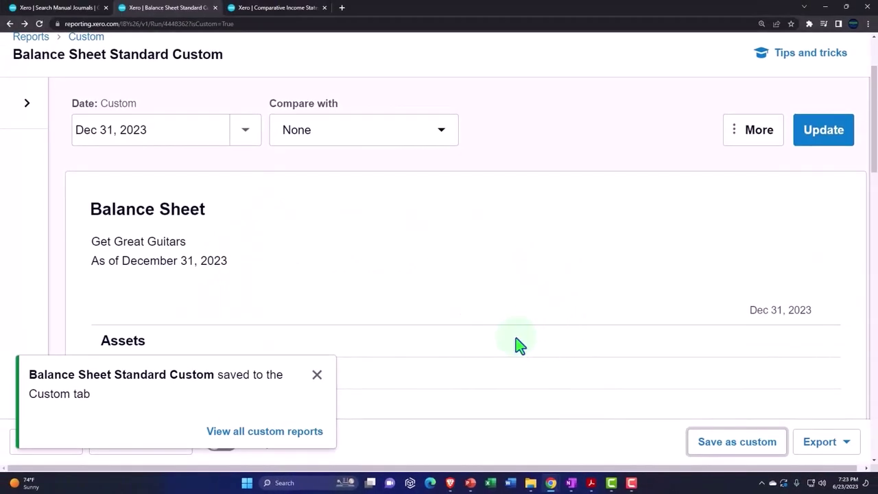
left_click(315, 377)
scroll(395, 332, "down", 7)
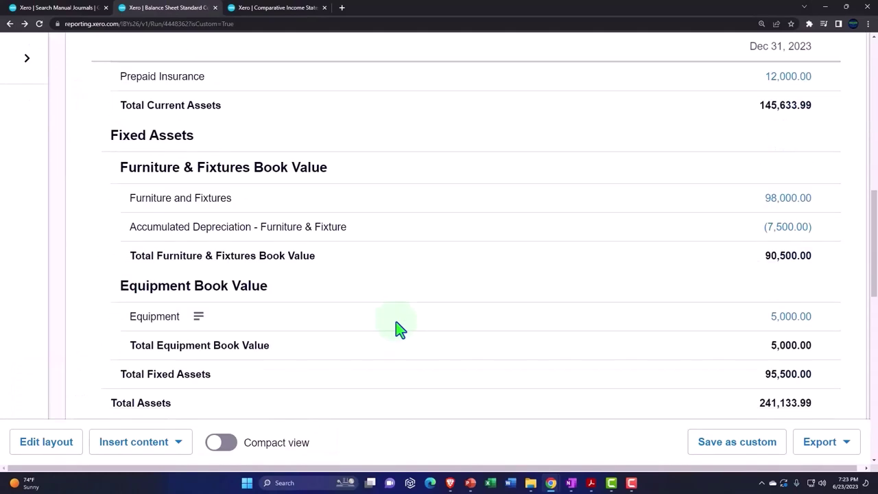
scroll(400, 329, "down", 2)
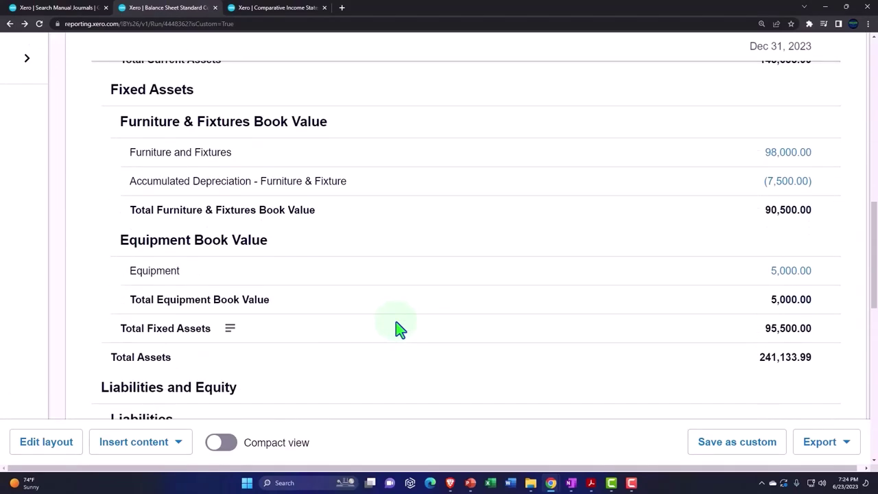
scroll(400, 329, "up", 1)
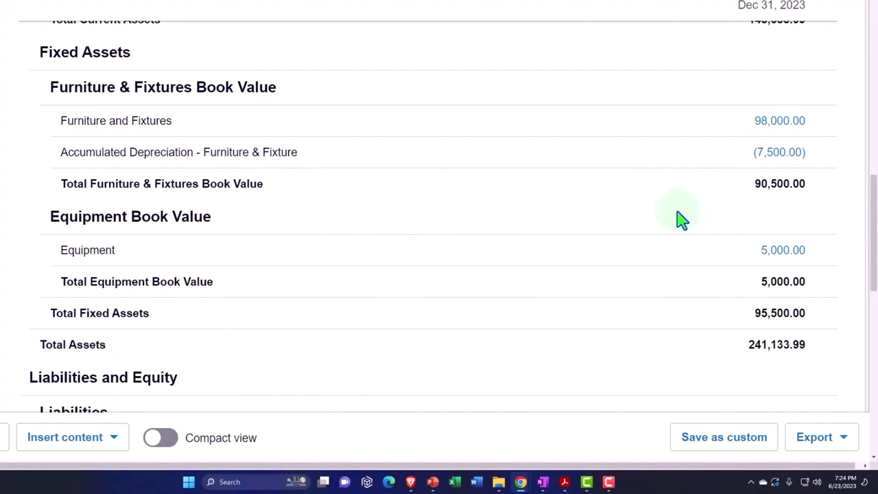
scroll(529, 241, "down", 1)
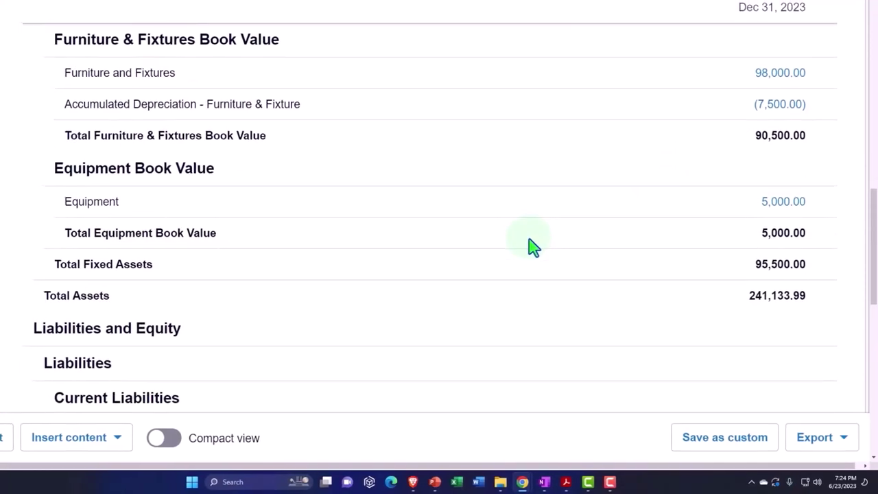
Compare the 98,000 furniture total against Depre.pdf in Acrobat, then minimize the PDF
left_click(565, 481)
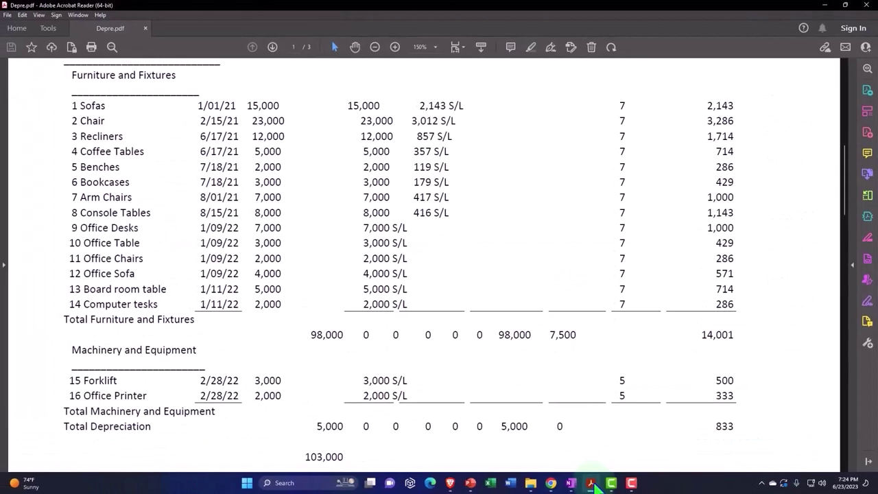
left_click(329, 337)
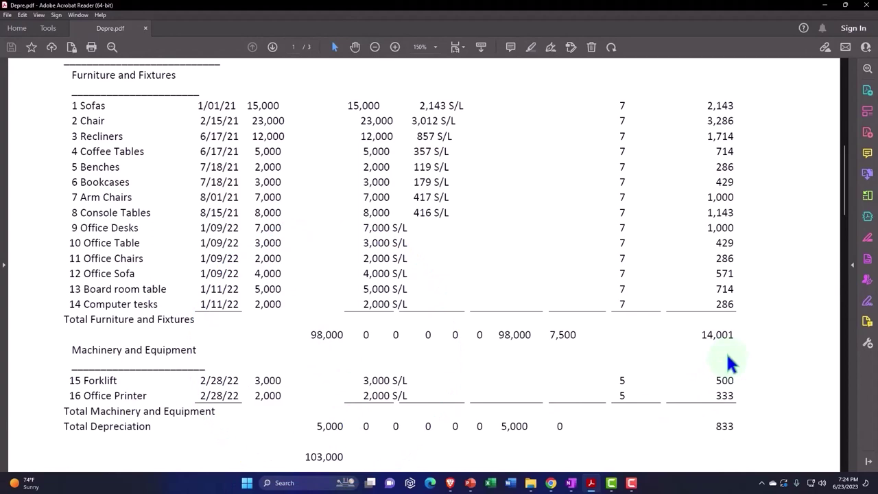
left_click(825, 7)
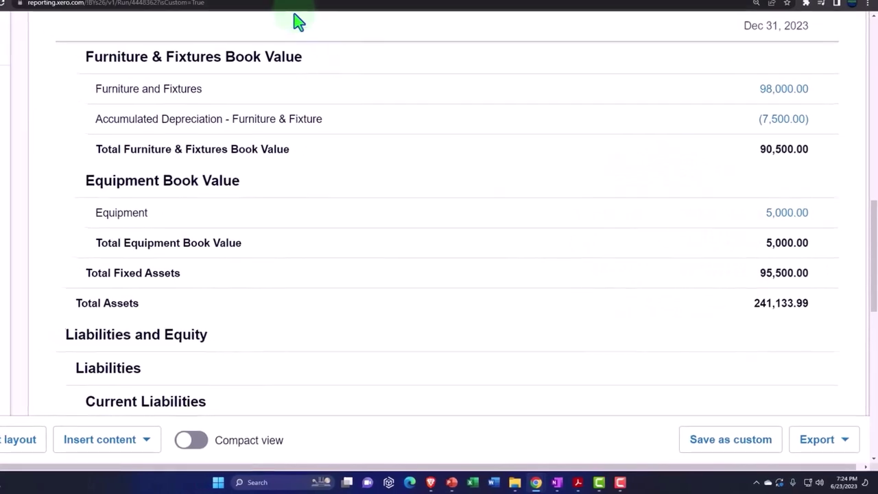
From Accounting > Reports in the third tab, search 'tri' and open the Trial Balance report
left_click(285, 6)
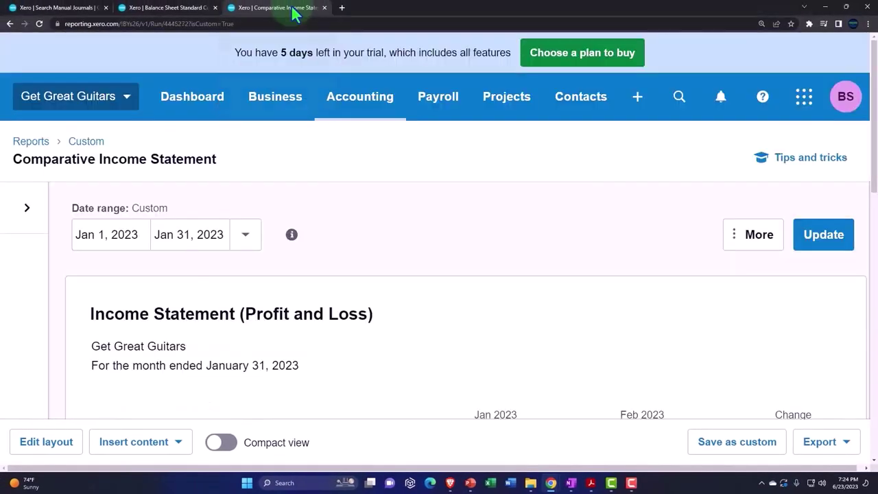
left_click(341, 105)
left_click(355, 194)
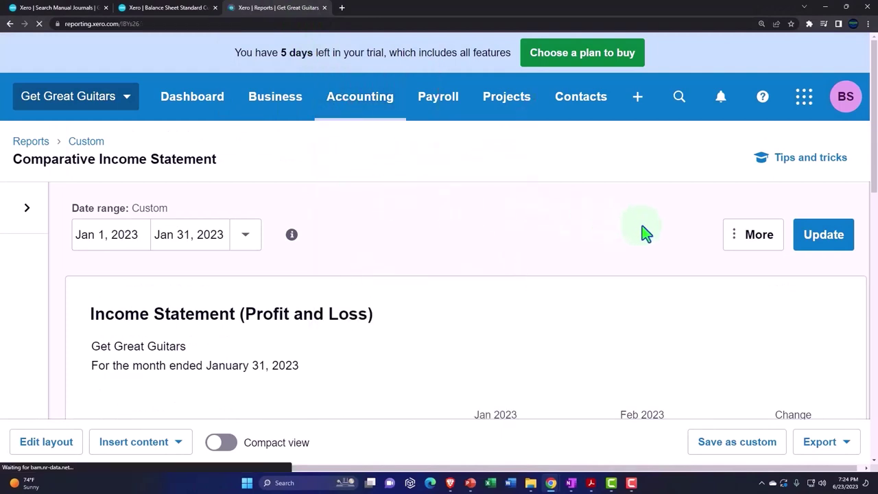
left_click(597, 149)
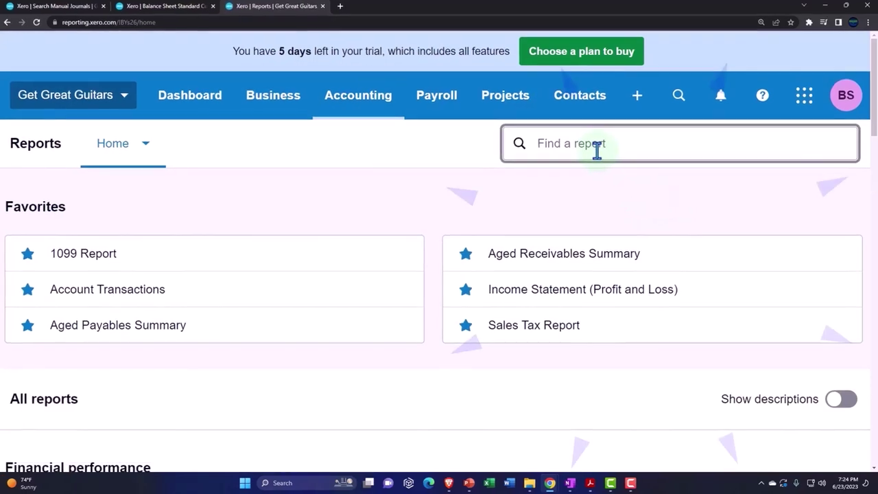
type("tri")
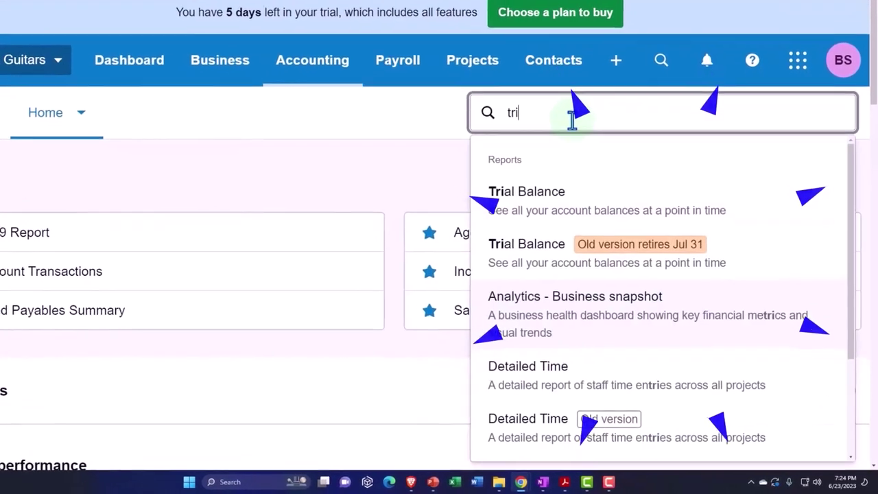
left_click(563, 199)
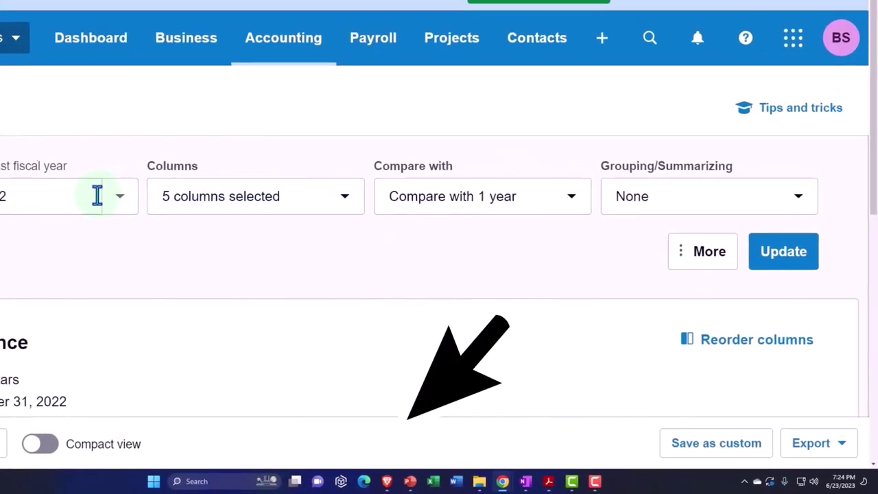
Set the Trial Balance date to a custom Dec 31, 2023 and update the report
left_click(120, 197)
scroll(145, 321, "down", 1)
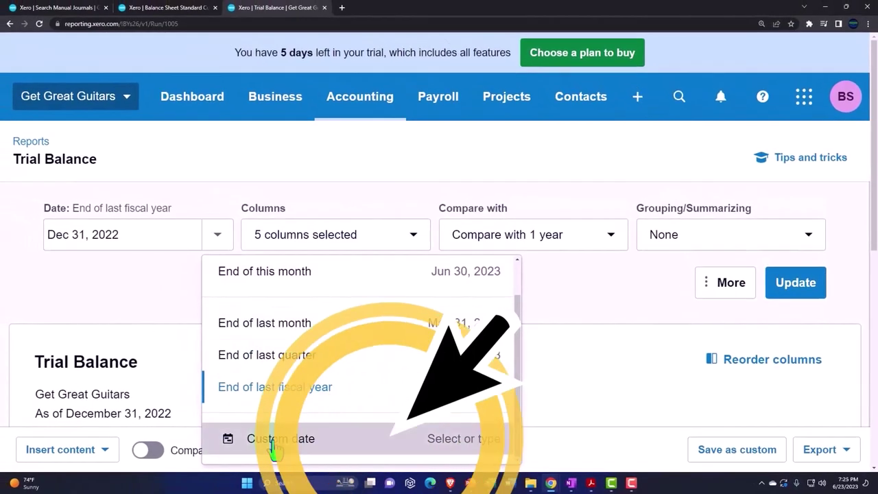
left_click(273, 442)
left_click(214, 286)
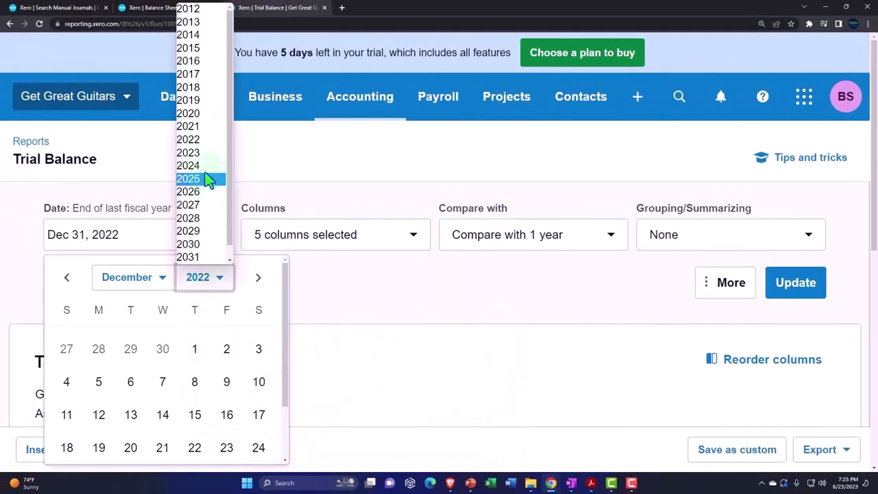
left_click(197, 153)
scroll(196, 370, "down", 1)
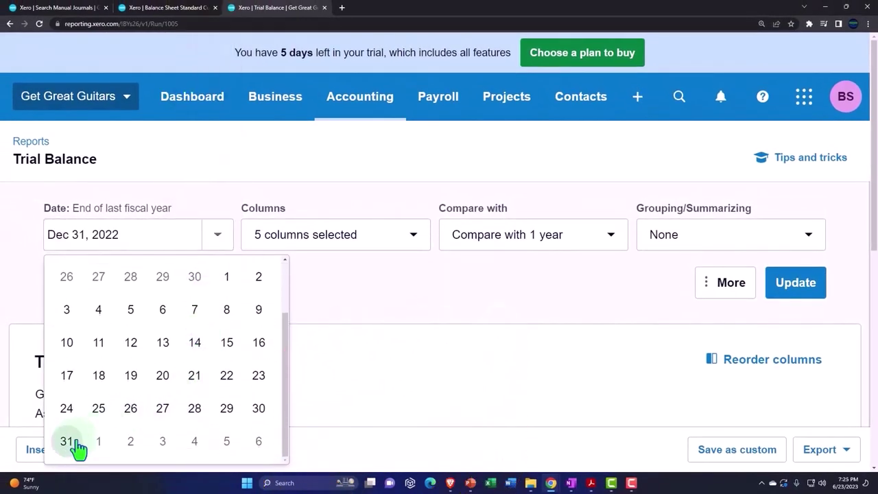
left_click(70, 448)
left_click(792, 291)
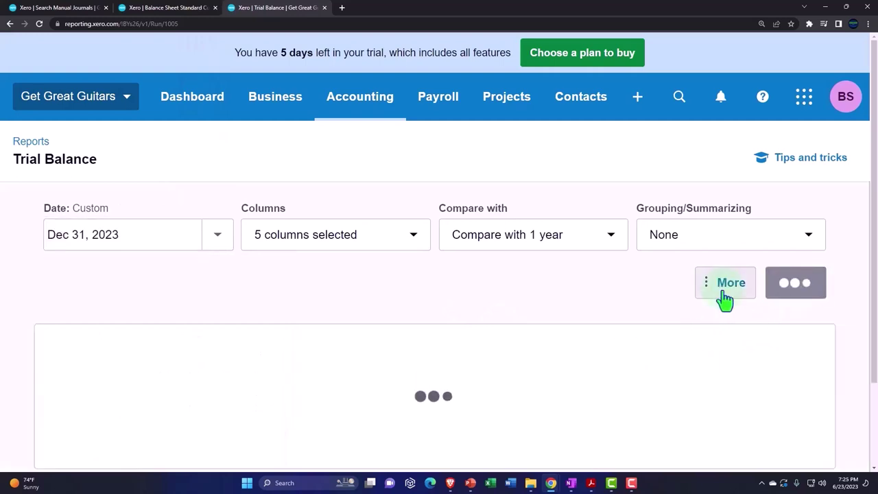
Scroll through the Dec 31, 2023 Trial Balance to the Total line showing 304,569.14 debits and credits
scroll(715, 294, "down", 4)
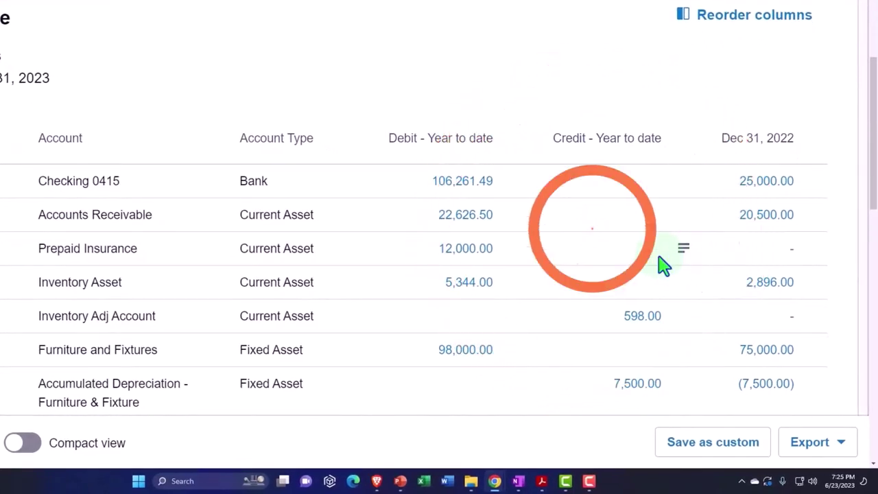
scroll(663, 262, "down", 1)
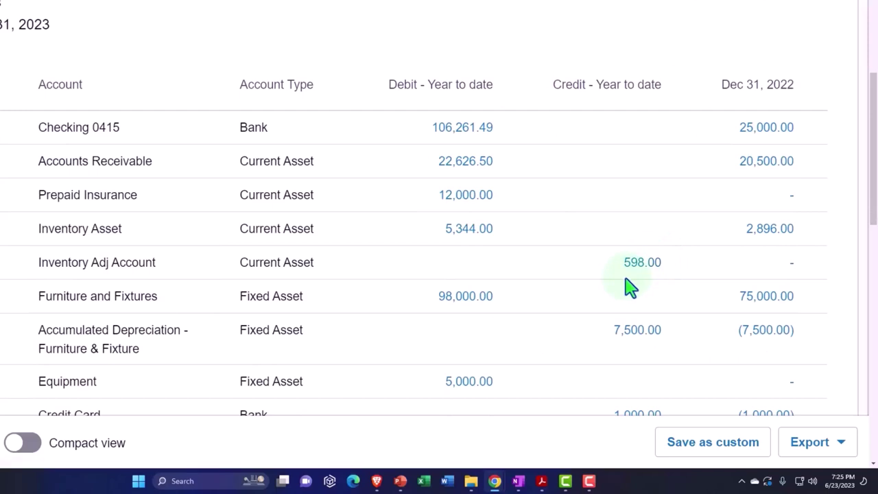
scroll(630, 286, "down", 1)
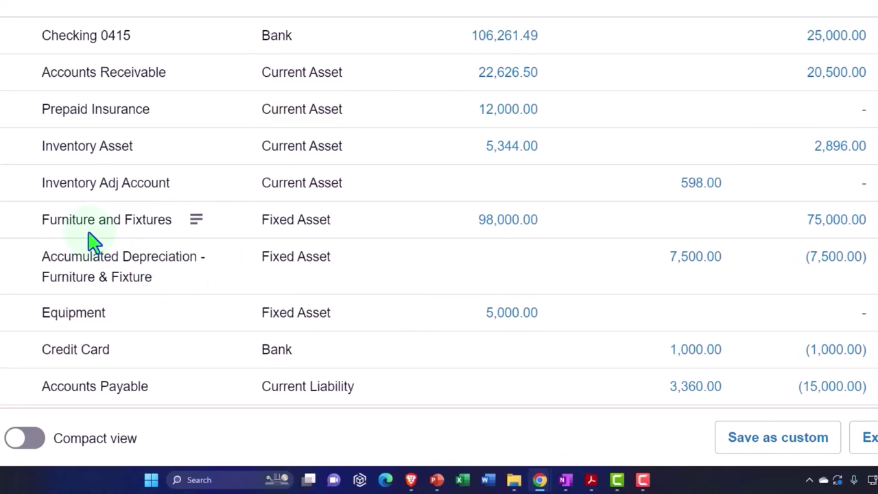
scroll(94, 240, "down", 4)
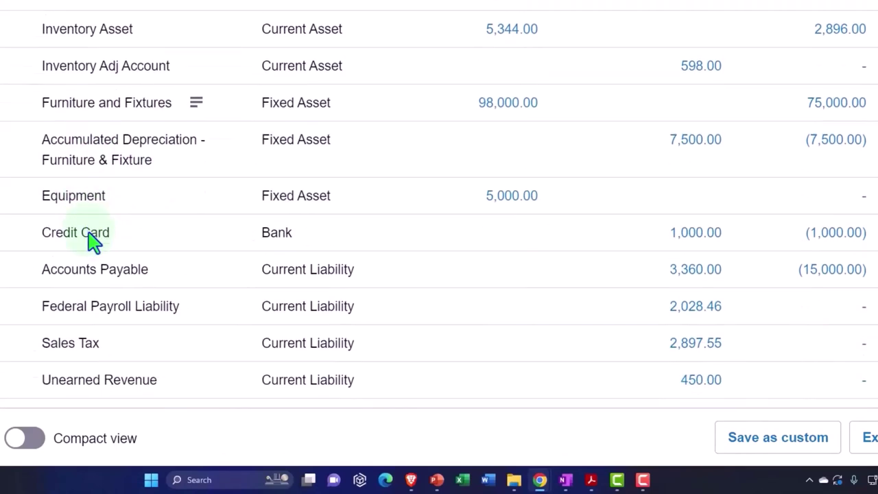
scroll(94, 240, "down", 4)
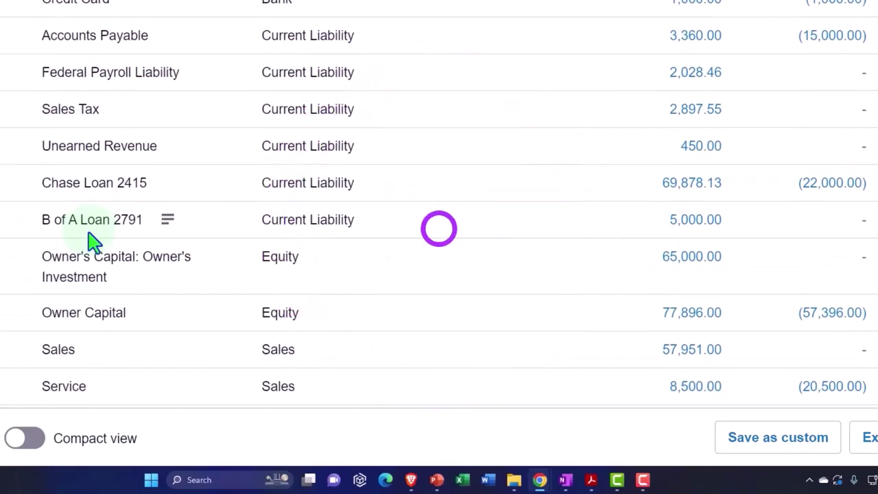
scroll(94, 240, "down", 3)
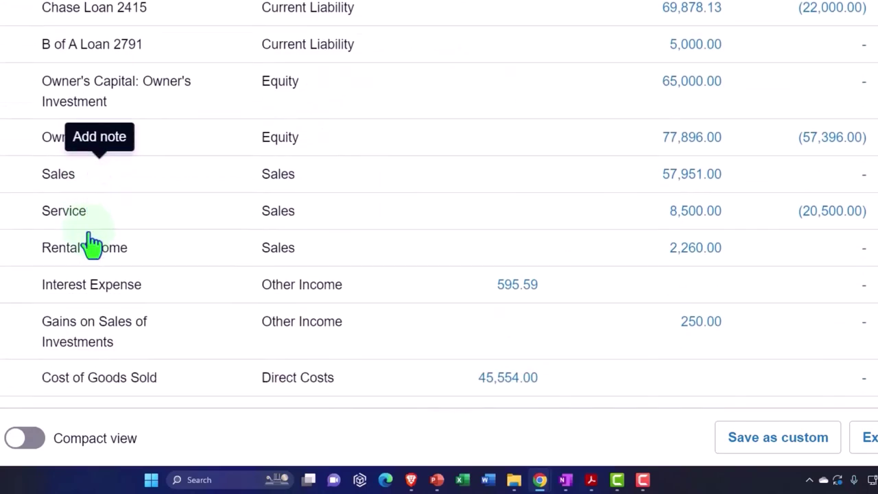
scroll(94, 240, "down", 3)
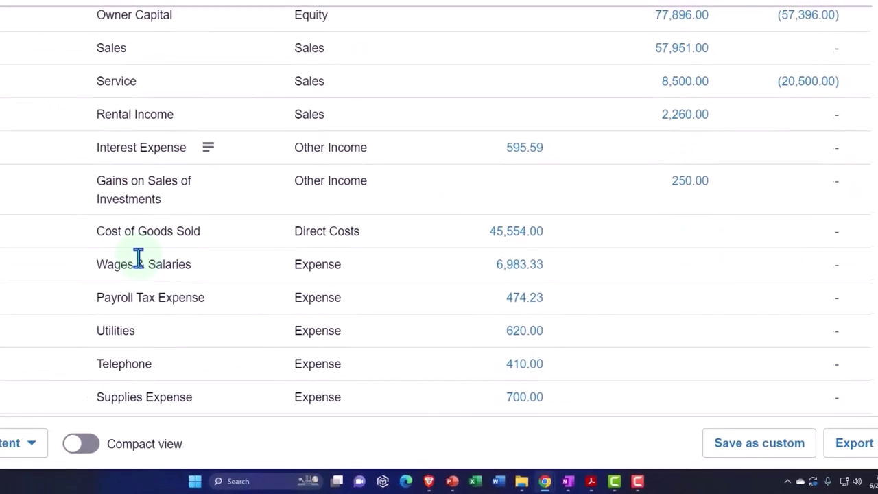